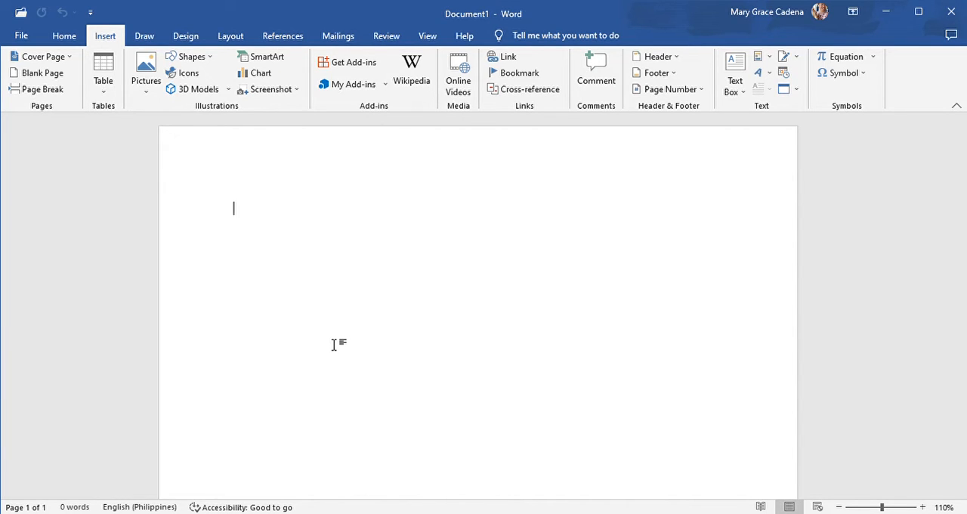
- Set the page to landscape orientation with narrow margins
{"action": "left_click", "coordinate": [65, 36]}
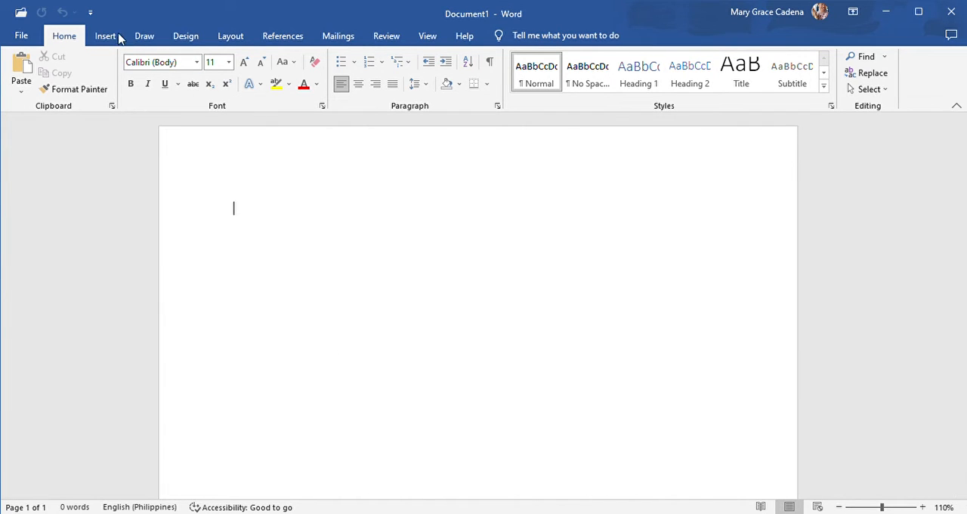
{"action": "left_click", "coordinate": [231, 38]}
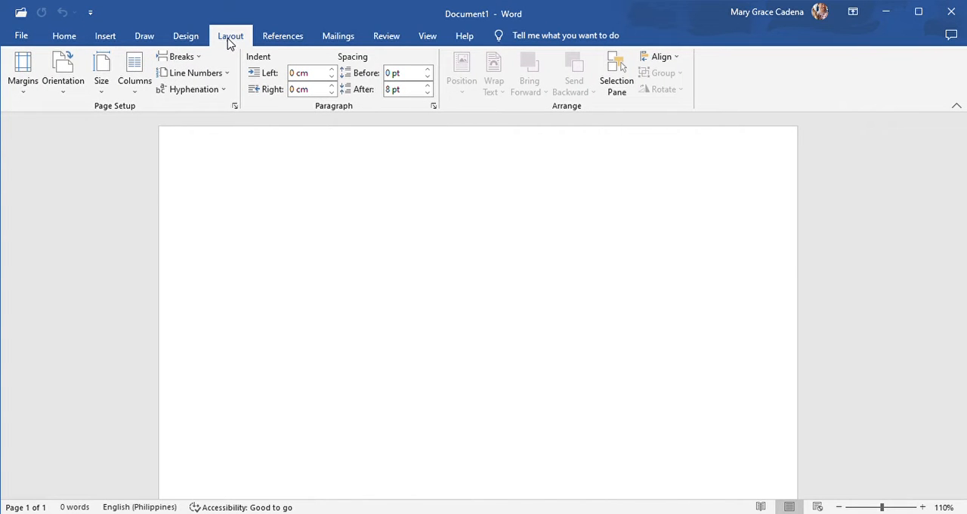
{"action": "left_click", "coordinate": [72, 80]}
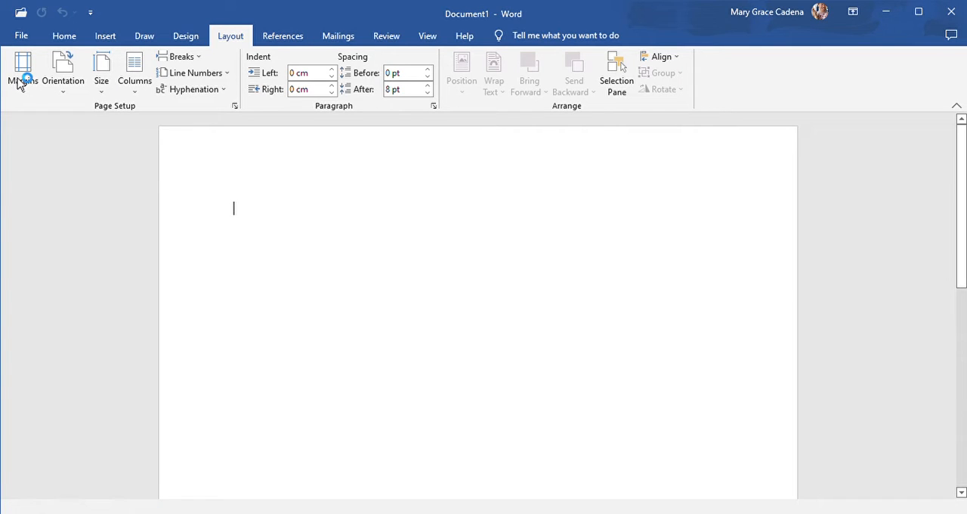
{"action": "left_click", "coordinate": [22, 80]}
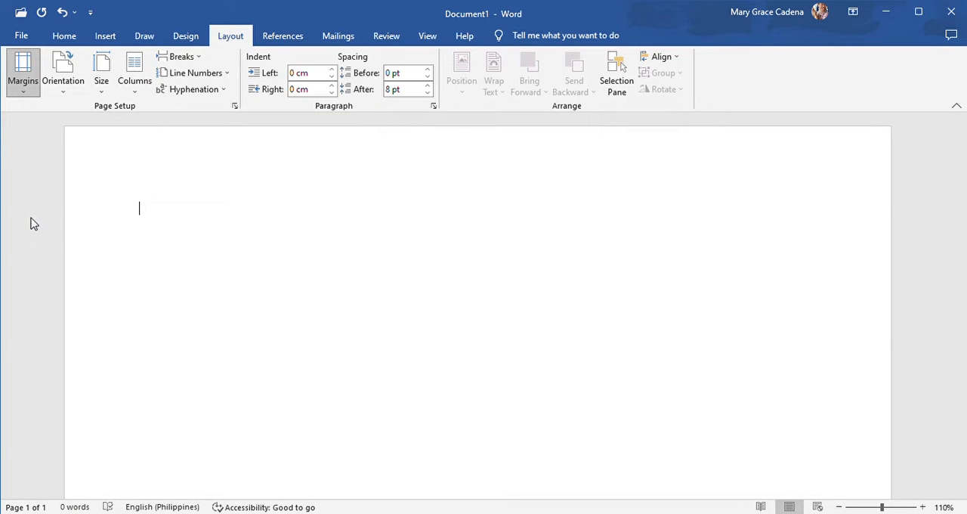
{"action": "left_click", "coordinate": [31, 224]}
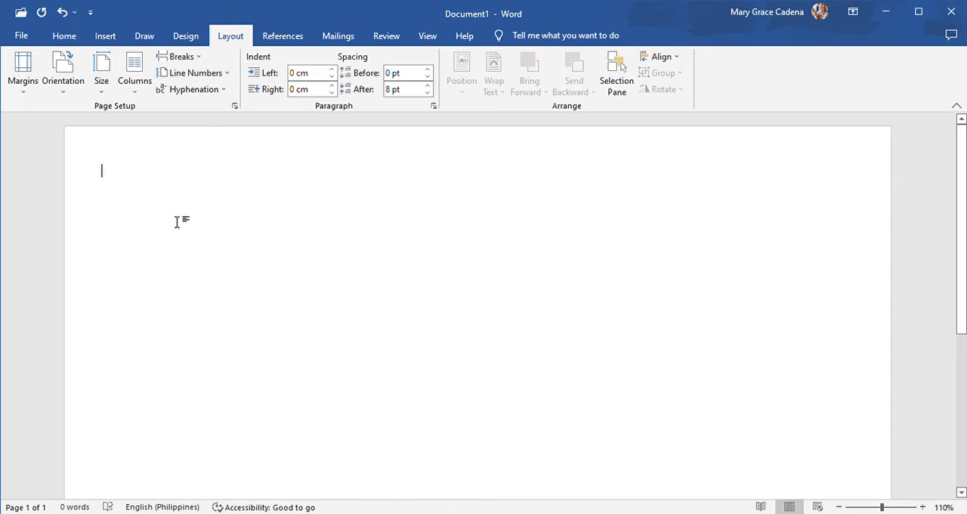
- Insert a table with three columns and three rows and give all its borders a 3 pt line width
{"action": "left_click", "coordinate": [105, 38]}
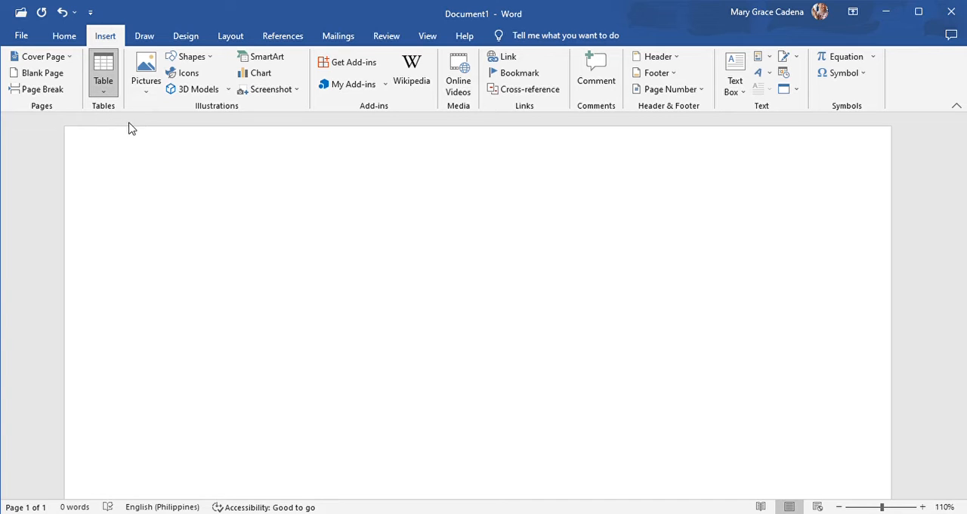
{"action": "left_click", "coordinate": [127, 154]}
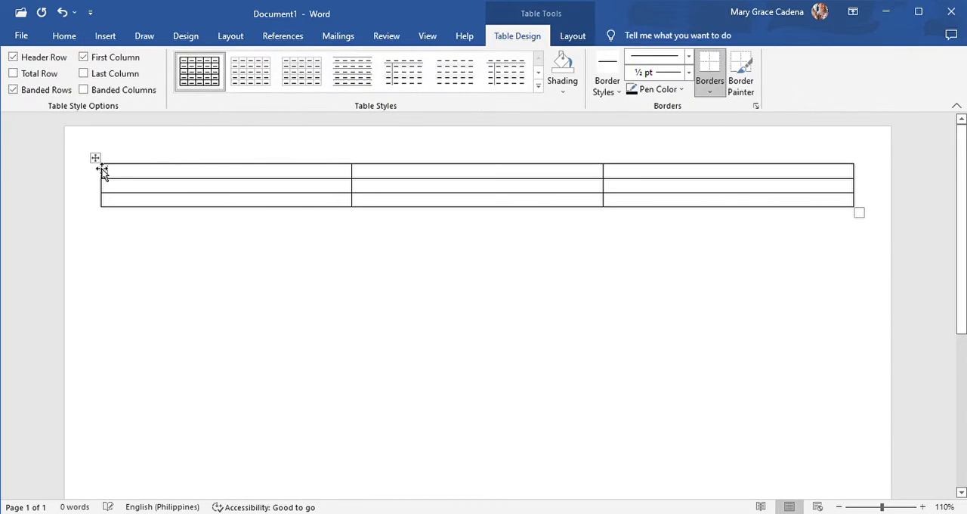
{"action": "left_click", "coordinate": [96, 159]}
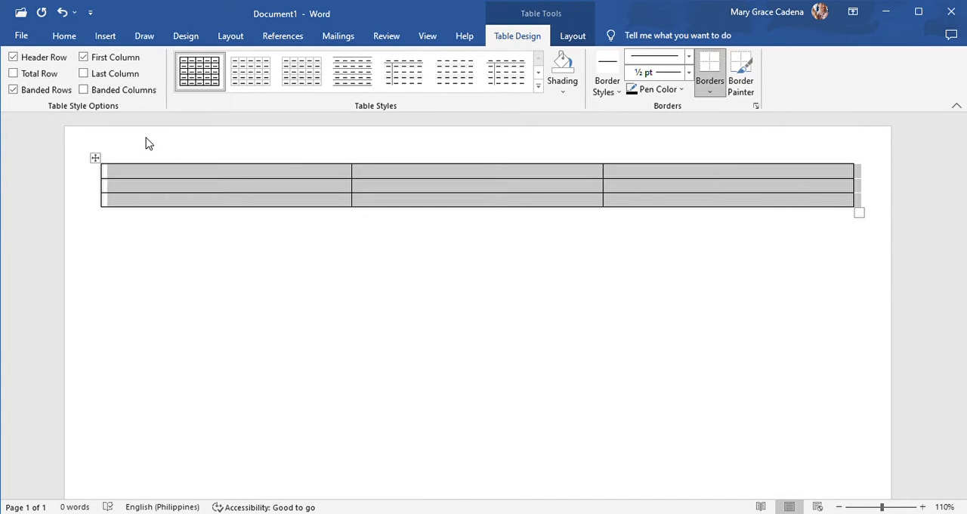
{"action": "left_click", "coordinate": [710, 89]}
{"action": "key", "text": "ctrl+z"}
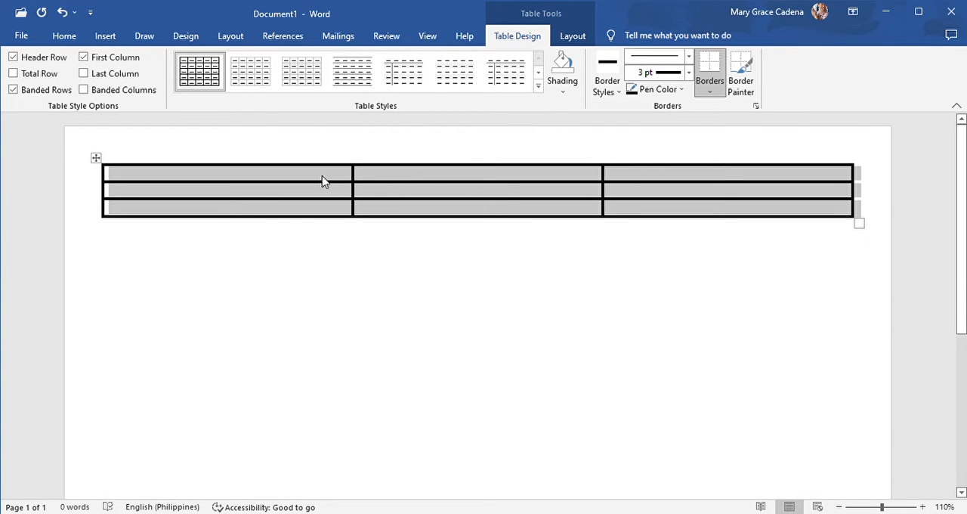
- Try adding an empty line above the table, each time cutting the table and pasting it back onto the page's first line
{"action": "left_click", "coordinate": [308, 181]}
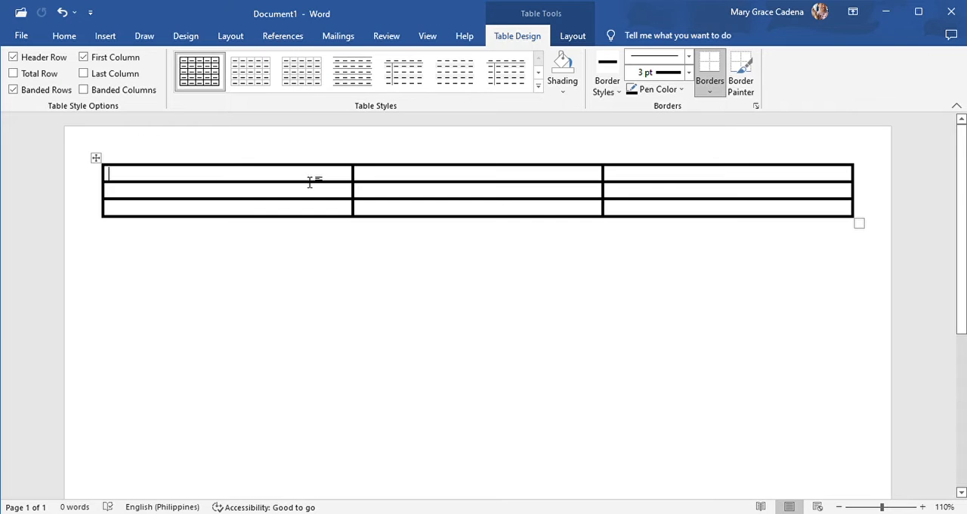
{"action": "key", "text": "Return"}
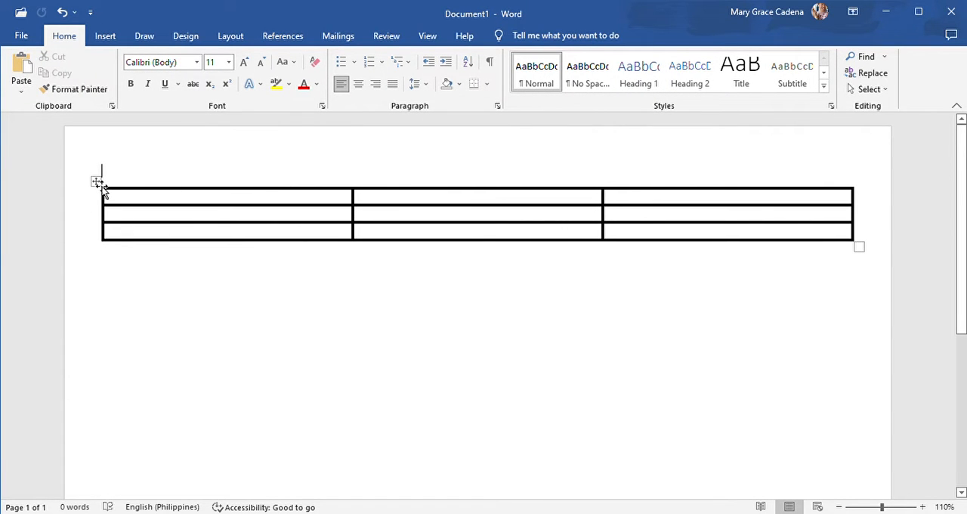
{"action": "left_click", "coordinate": [98, 182]}
{"action": "left_click", "coordinate": [60, 59]}
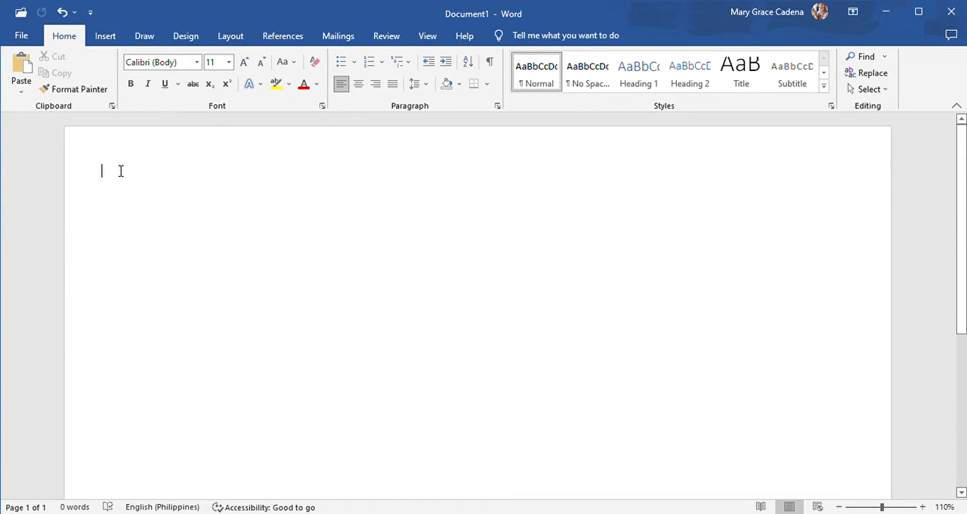
{"action": "key", "text": "ctrl+v"}
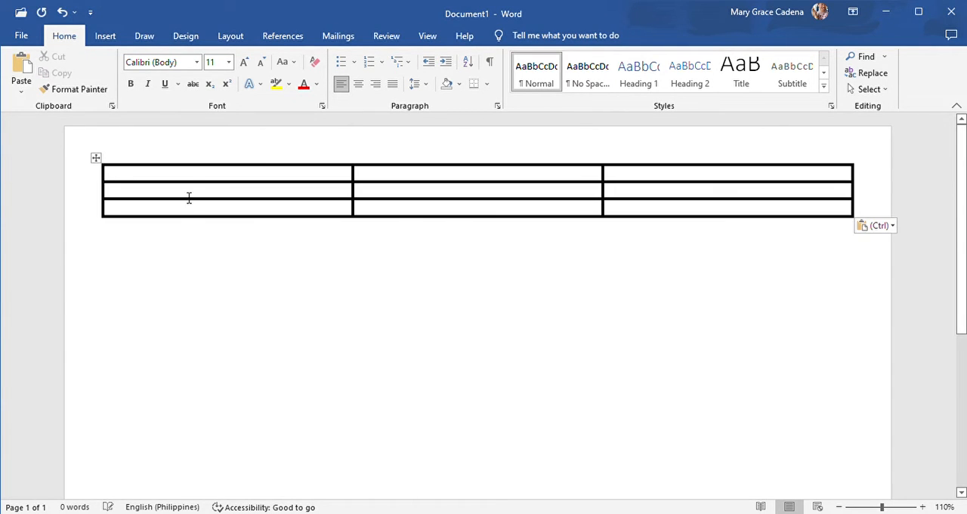
{"action": "left_click", "coordinate": [190, 182]}
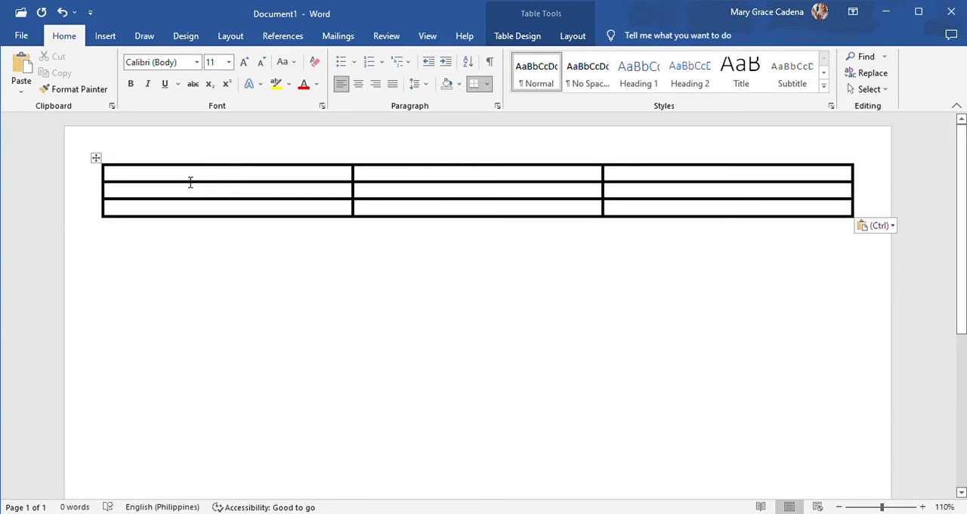
{"action": "key", "text": "Return"}
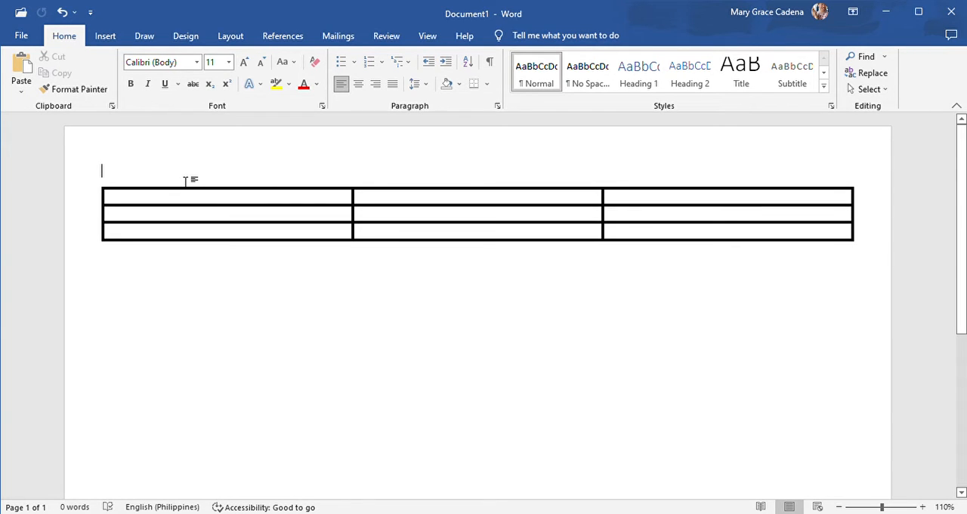
{"action": "left_click", "coordinate": [97, 181]}
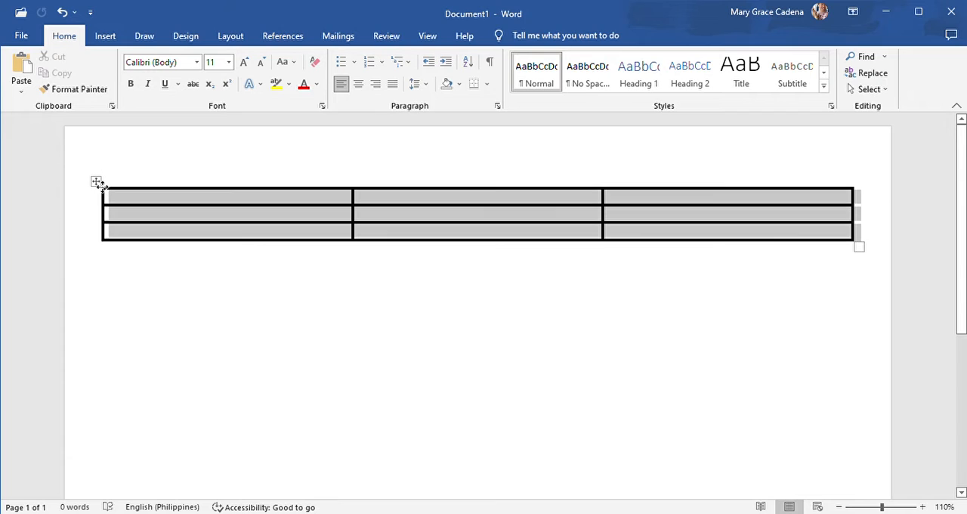
{"action": "left_click", "coordinate": [55, 56]}
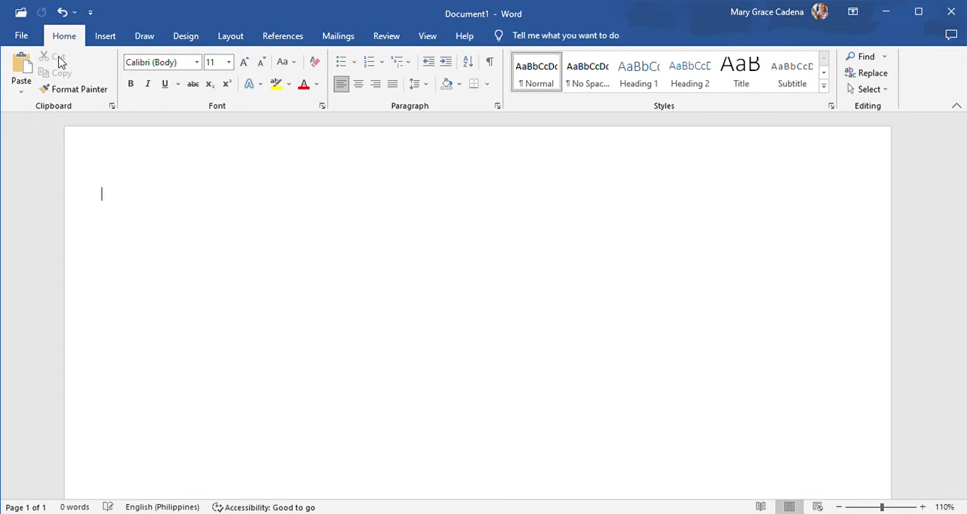
{"action": "left_click", "coordinate": [128, 164]}
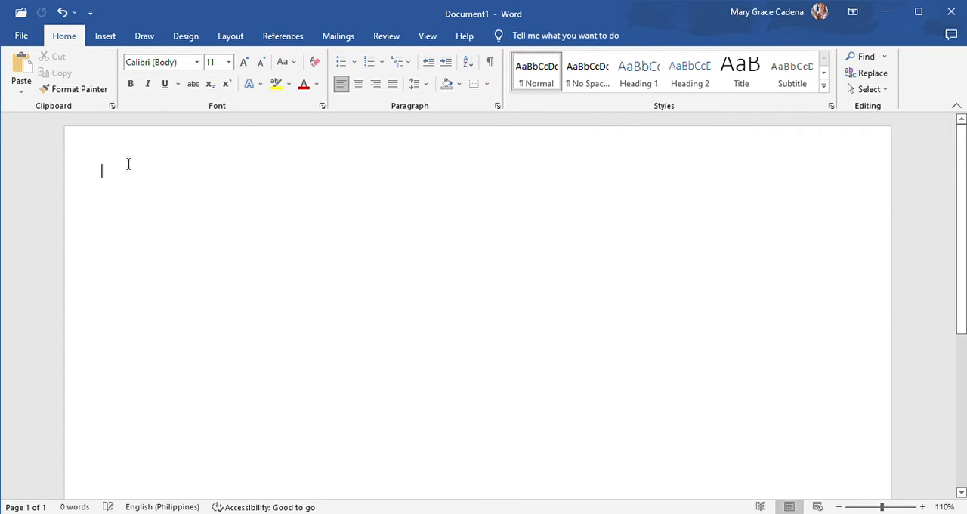
{"action": "key", "text": "ctrl+v"}
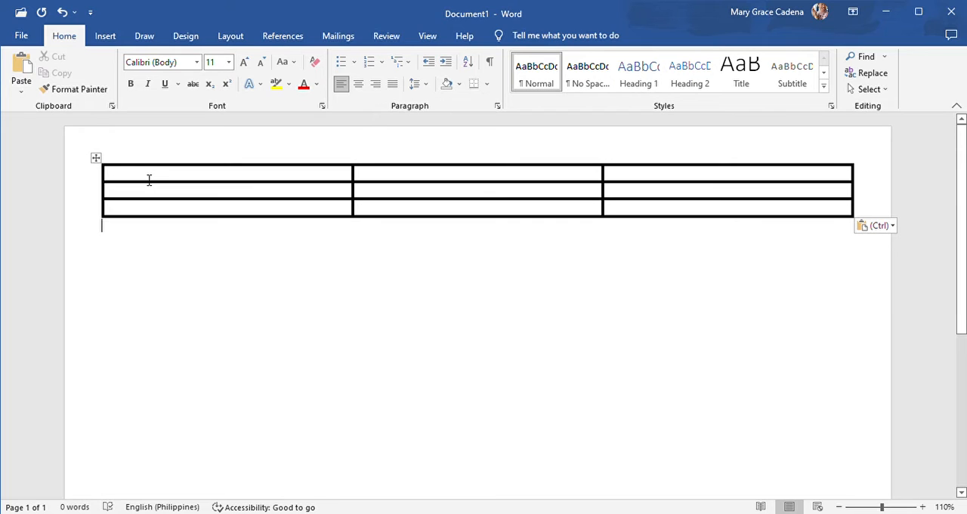
- Add an empty line above the table once more and undo it
{"action": "left_click", "coordinate": [149, 178]}
{"action": "key", "text": "Return"}
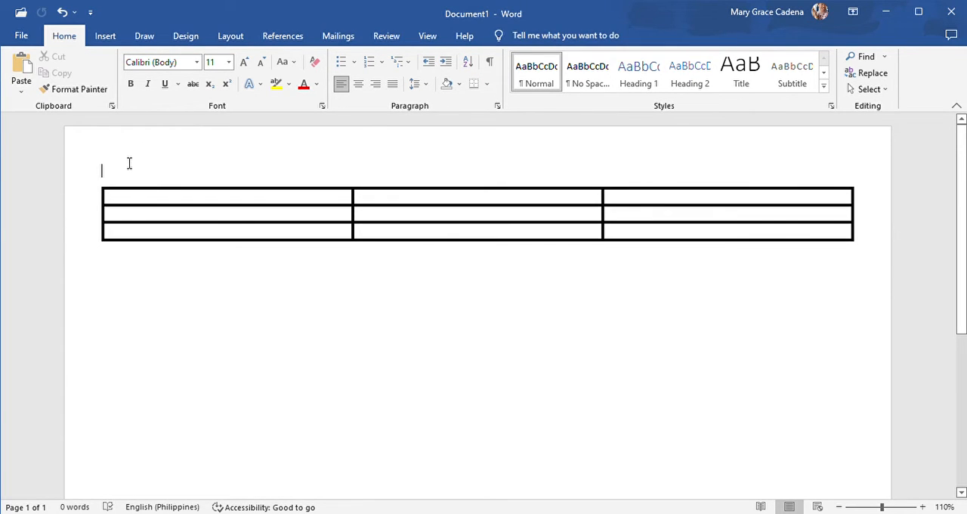
{"action": "left_click", "coordinate": [62, 12]}
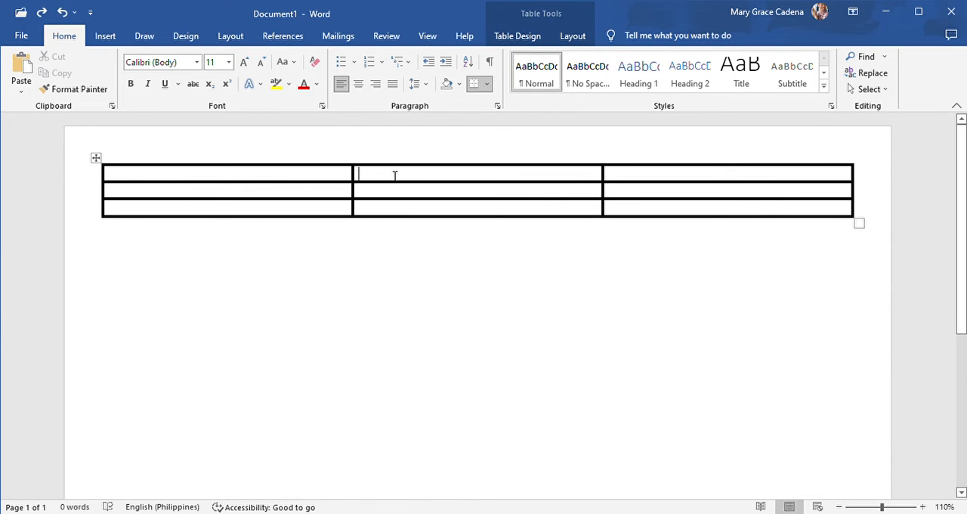
- Enlarge all three table rows to roughly equal heights by adding empty lines in the middle column's cells
{"action": "key", "text": "Return"}
{"action": "key", "text": "Return"}
{"action": "key", "text": "Return"}
{"action": "key", "text": "Return"}
{"action": "key", "text": "Return"}
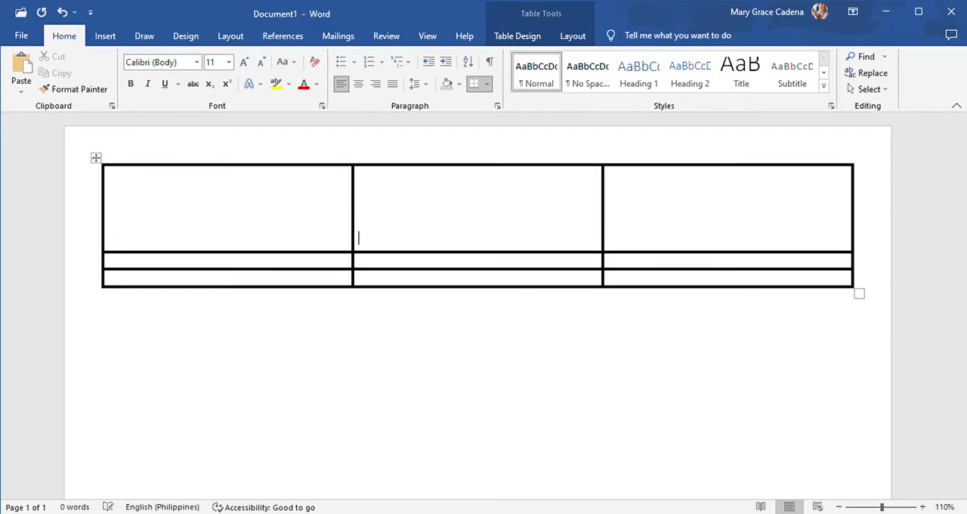
{"action": "key", "text": "Return"}
{"action": "key", "text": "Return"}
{"action": "key", "text": "Return"}
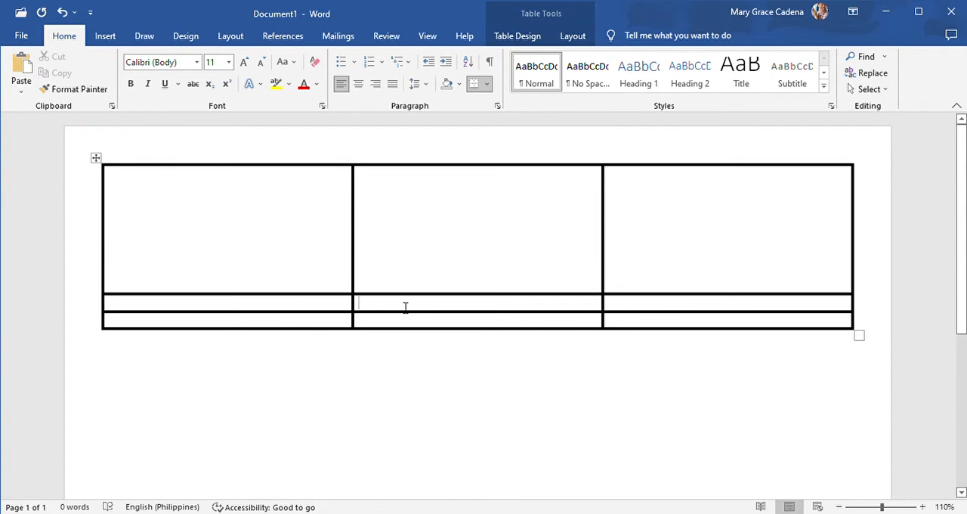
{"action": "key", "text": "Return"}
{"action": "key", "text": "Return"}
{"action": "key", "text": "Return"}
{"action": "key", "text": "Return"}
{"action": "key", "text": "Return"}
{"action": "key", "text": "Return"}
{"action": "key", "text": "Return"}
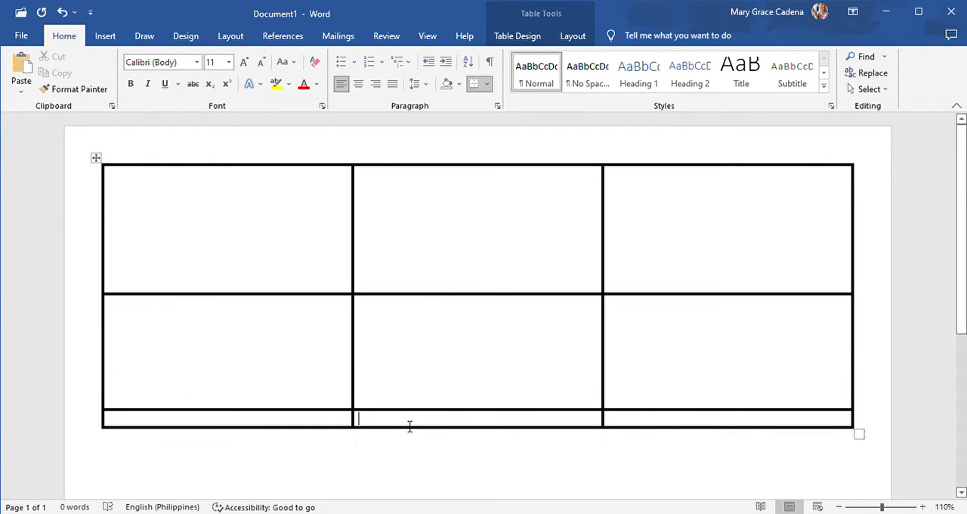
{"action": "key", "text": "Return"}
{"action": "key", "text": "Return"}
{"action": "key", "text": "Return"}
{"action": "key", "text": "Return"}
{"action": "key", "text": "Return"}
{"action": "key", "text": "Return"}
{"action": "key", "text": "Return"}
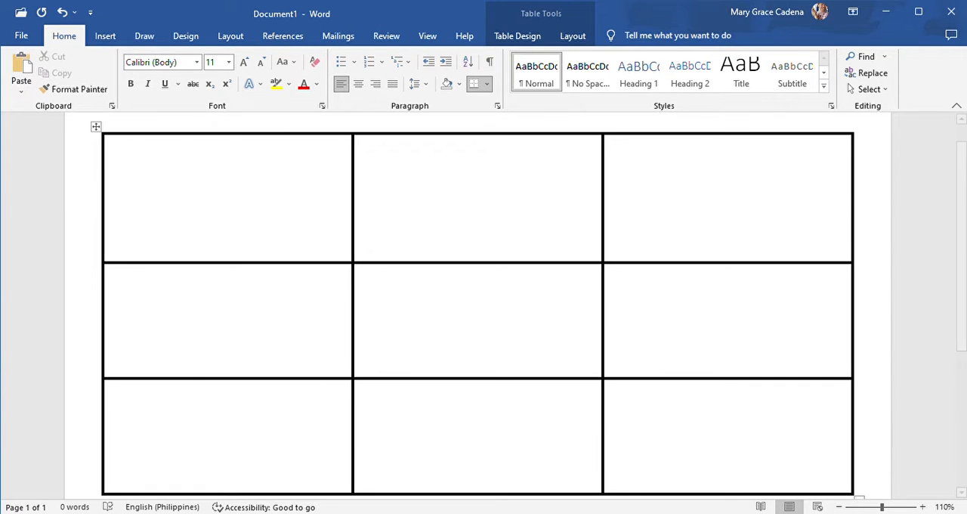
- Insert the title slide picture from a file into the middle cell of the table's last row
{"action": "left_click", "coordinate": [106, 42]}
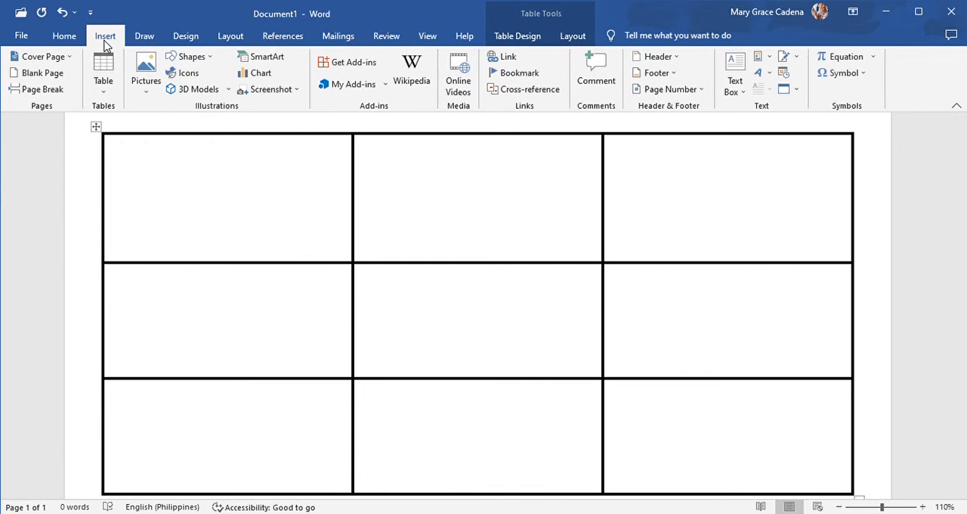
{"action": "left_click", "coordinate": [168, 139]}
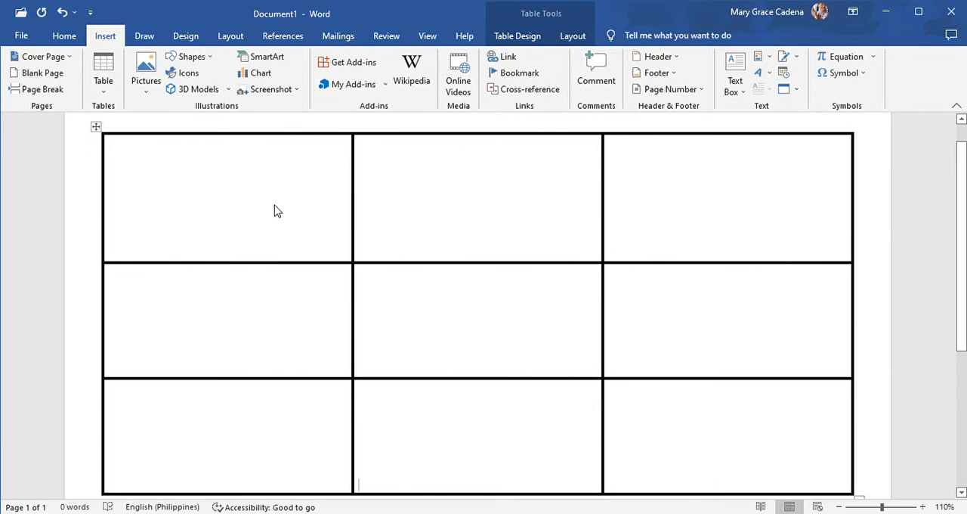
{"action": "scroll", "coordinate": [276, 211], "scroll_direction": "down", "scroll_amount": 8}
{"action": "left_click", "coordinate": [516, 394]}
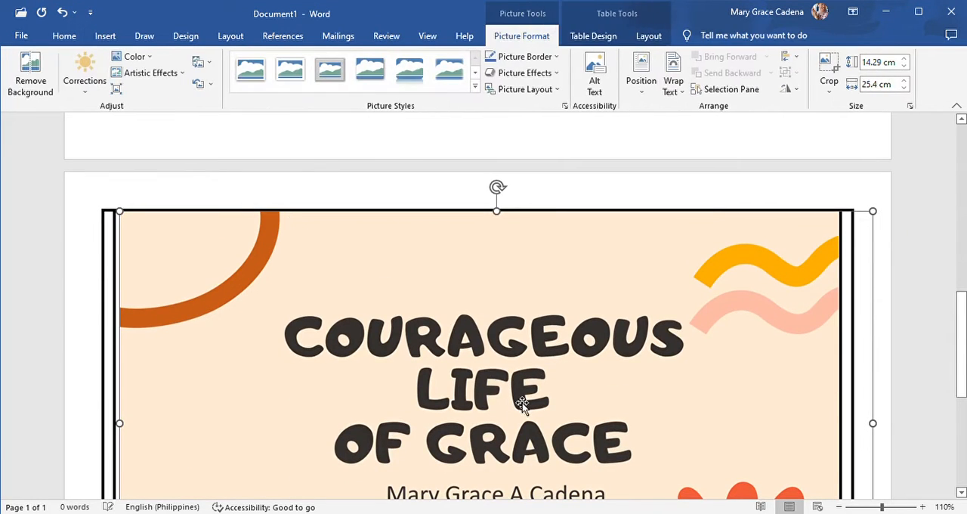
- Shrink the inserted picture proportionally to about 5.9 cm high by 10.6 cm wide
{"action": "scroll", "coordinate": [522, 403], "scroll_direction": "down", "scroll_amount": 5}
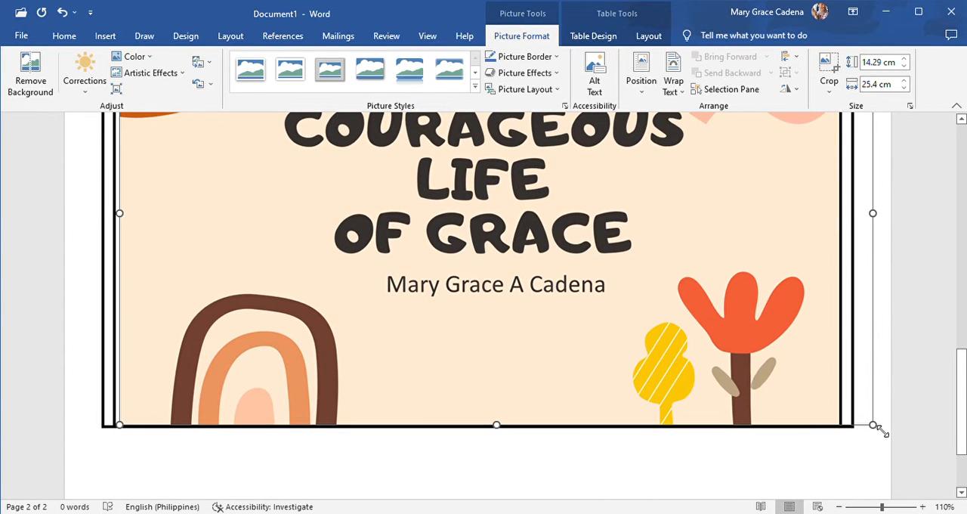
{"action": "left_click_drag", "start_coordinate": [714, 371], "coordinate": [439, 184]}
{"action": "scroll", "coordinate": [469, 355], "scroll_direction": "up", "scroll_amount": 3}
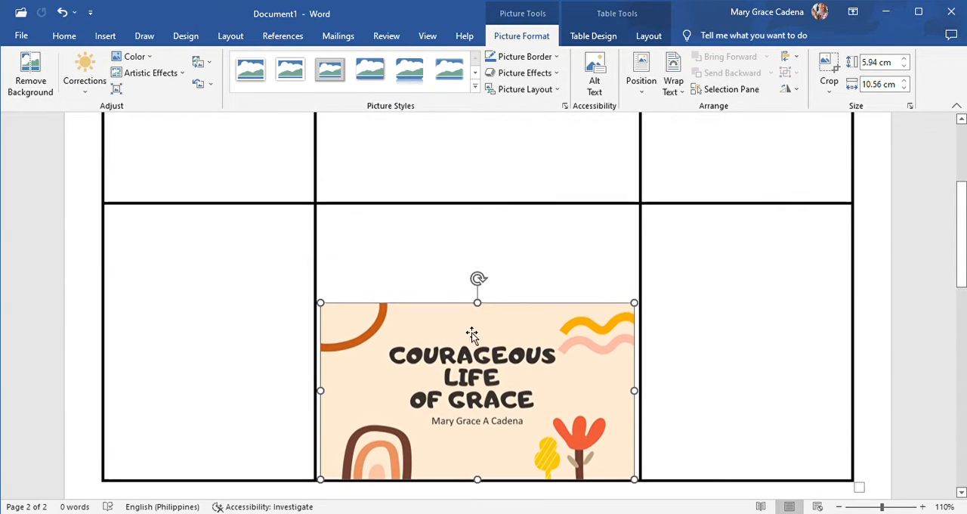
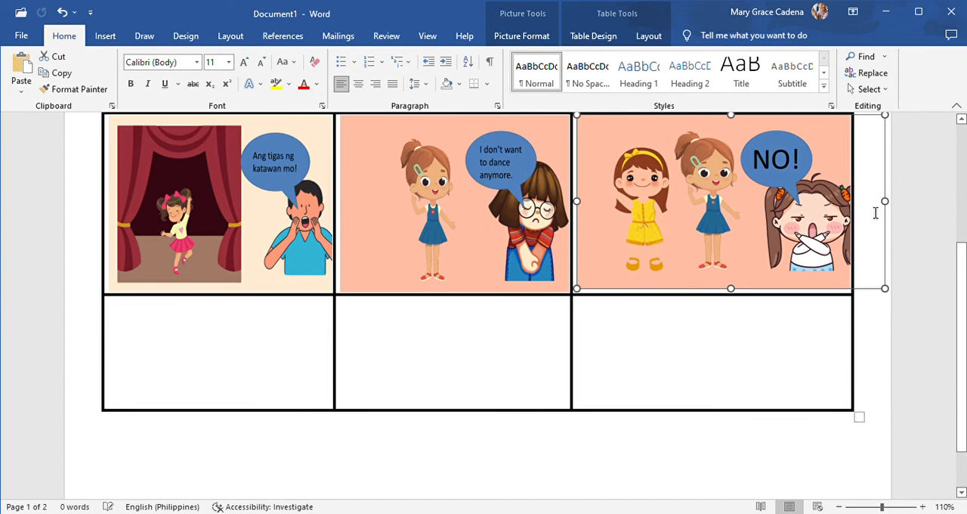
- Narrow the "NO!" picture in the last cell of the middle row to fit within the table's edge
{"action": "left_click_drag", "start_coordinate": [886, 201], "coordinate": [822, 222]}
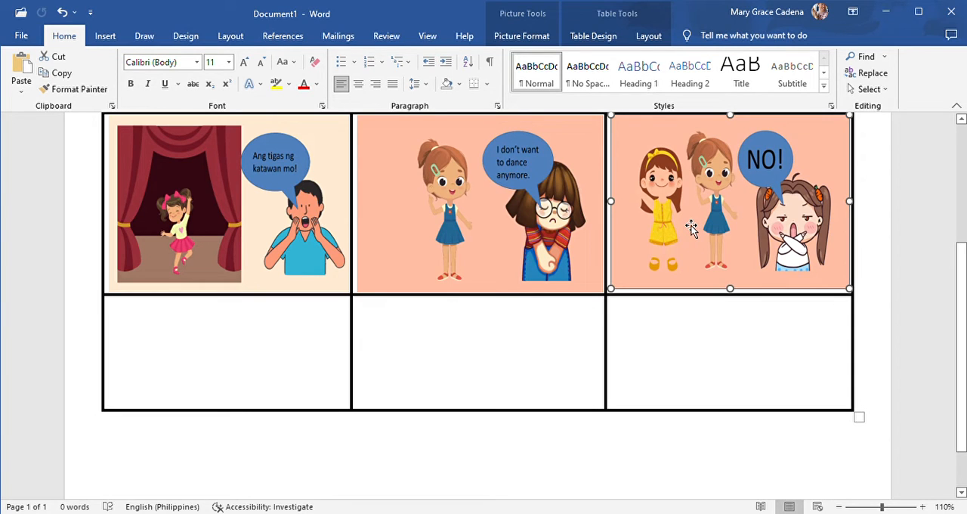
{"action": "mouse_move", "coordinate": [689, 230]}
{"action": "left_mouse_down"}
{"action": "mouse_move", "coordinate": [680, 229]}
{"action": "mouse_move", "coordinate": [689, 226]}
{"action": "left_mouse_up"}
{"action": "scroll", "coordinate": [690, 232], "scroll_direction": "up", "scroll_amount": 3}
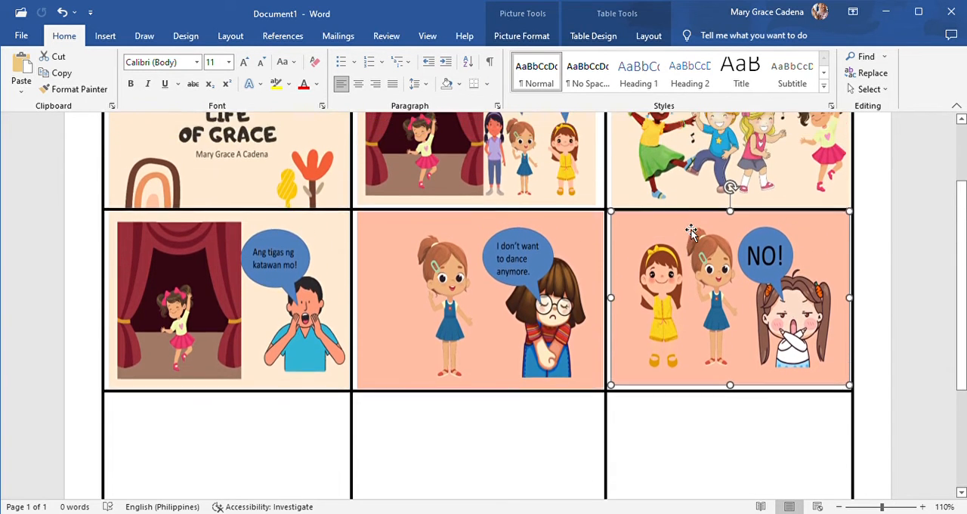
{"action": "scroll", "coordinate": [691, 232], "scroll_direction": "up", "scroll_amount": 1}
{"action": "scroll", "coordinate": [690, 232], "scroll_direction": "down", "scroll_amount": 3}
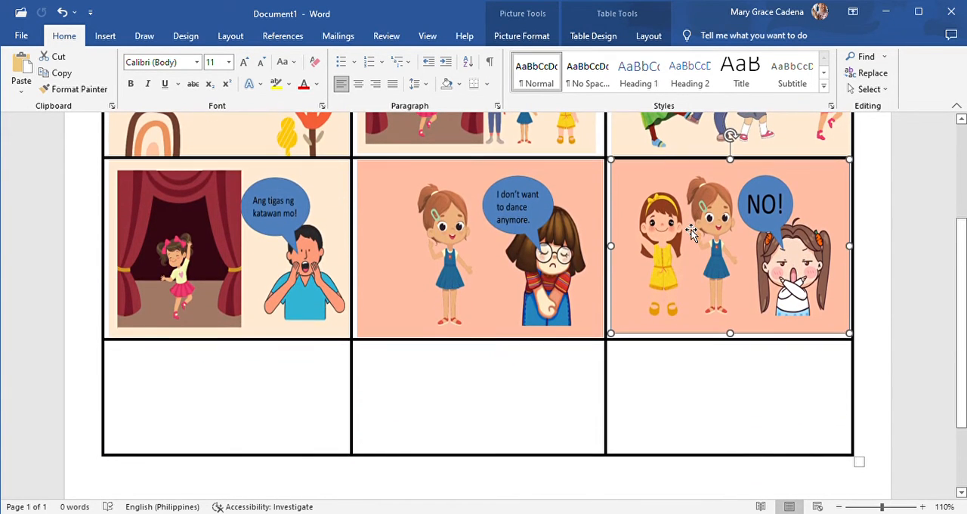
- Paste the copied "The rest are enjoying the practice." picture into the first cell of the table's last row
{"action": "scroll", "coordinate": [691, 232], "scroll_direction": "down", "scroll_amount": 2}
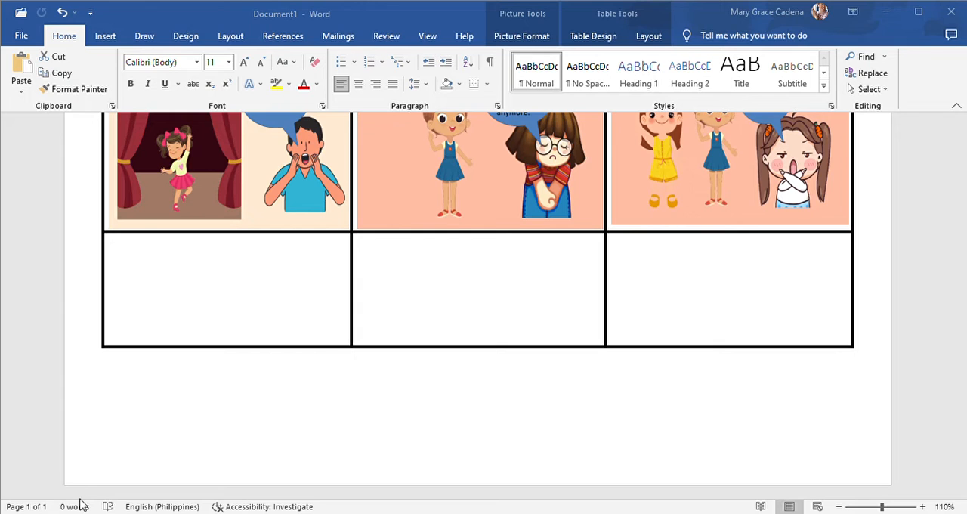
{"action": "left_click", "coordinate": [161, 247]}
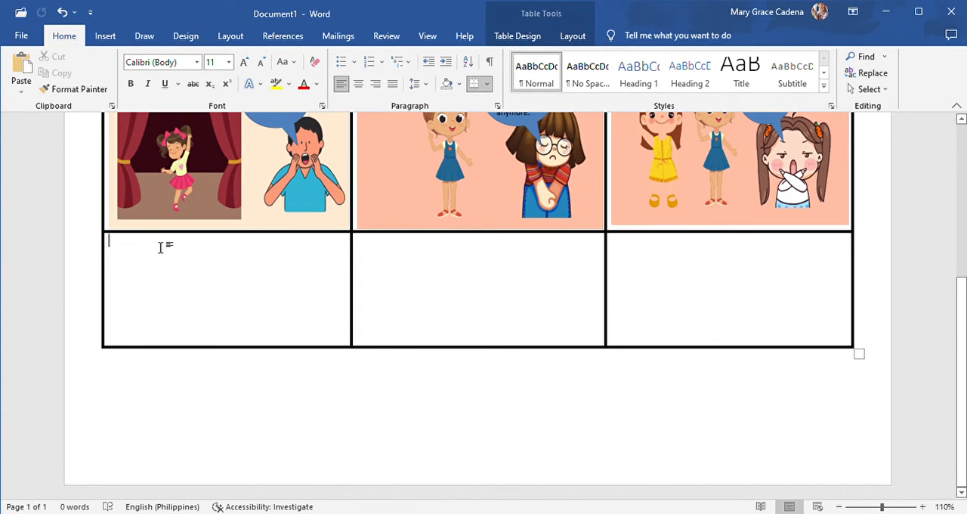
{"action": "key", "text": "ctrl+v"}
{"action": "left_click", "coordinate": [385, 344]}
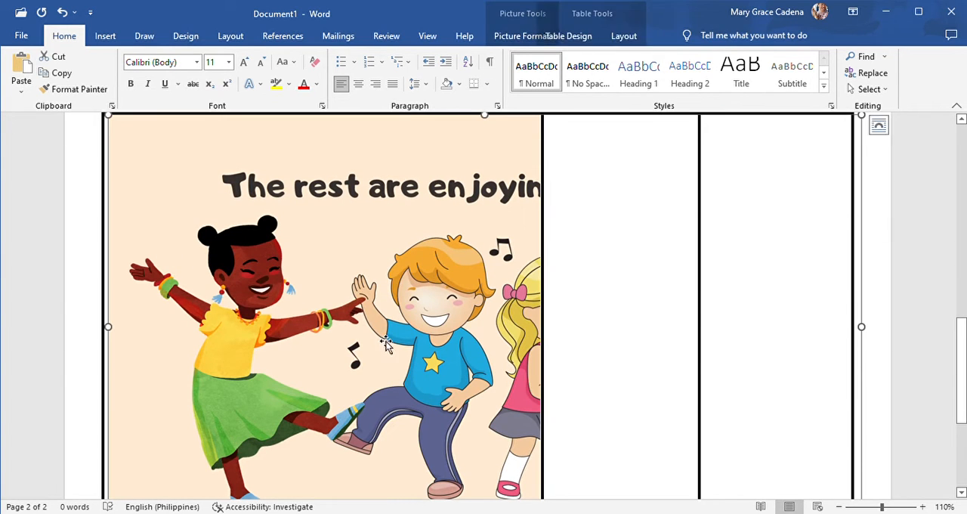
- Shrink the pasted practice picture proportionally, and narrow it to match the width of the pictures in the first column
{"action": "scroll", "coordinate": [723, 334], "scroll_direction": "down", "scroll_amount": 3}
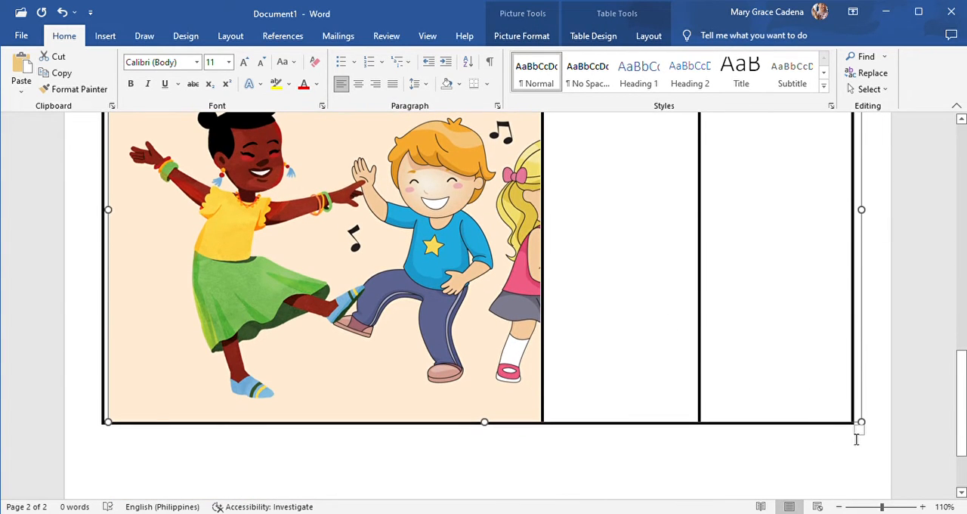
{"action": "left_click_drag", "start_coordinate": [861, 424], "coordinate": [224, 191]}
{"action": "scroll", "coordinate": [224, 191], "scroll_direction": "up", "scroll_amount": 5}
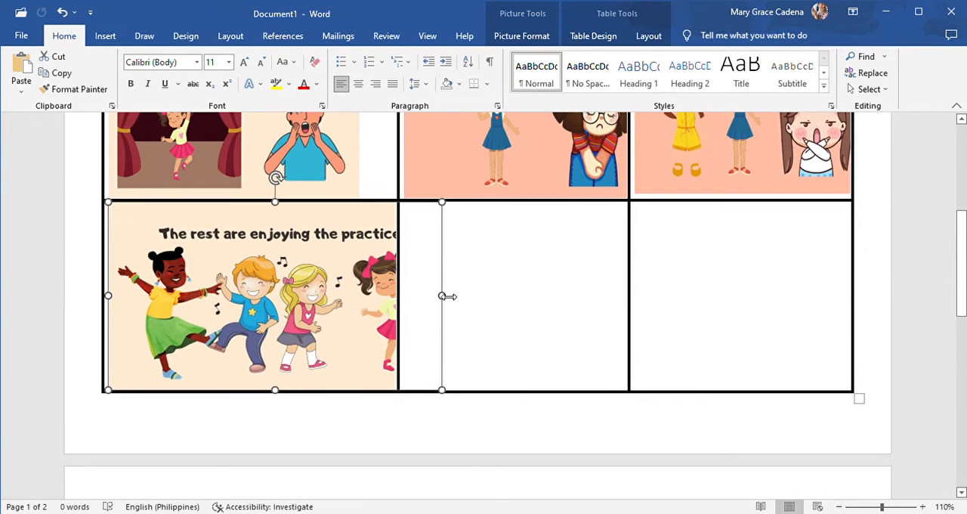
{"action": "left_click_drag", "start_coordinate": [443, 295], "coordinate": [363, 305]}
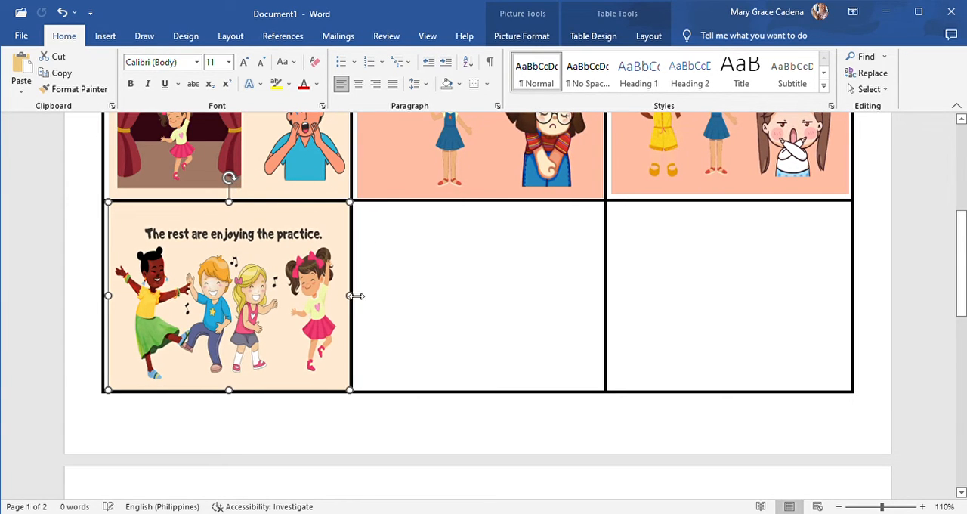
- Paste the copied "I don't think I can dance." picture into the middle cell of the table's last row
{"action": "scroll", "coordinate": [383, 269], "scroll_direction": "up", "scroll_amount": 2}
{"action": "scroll", "coordinate": [383, 272], "scroll_direction": "up", "scroll_amount": 3}
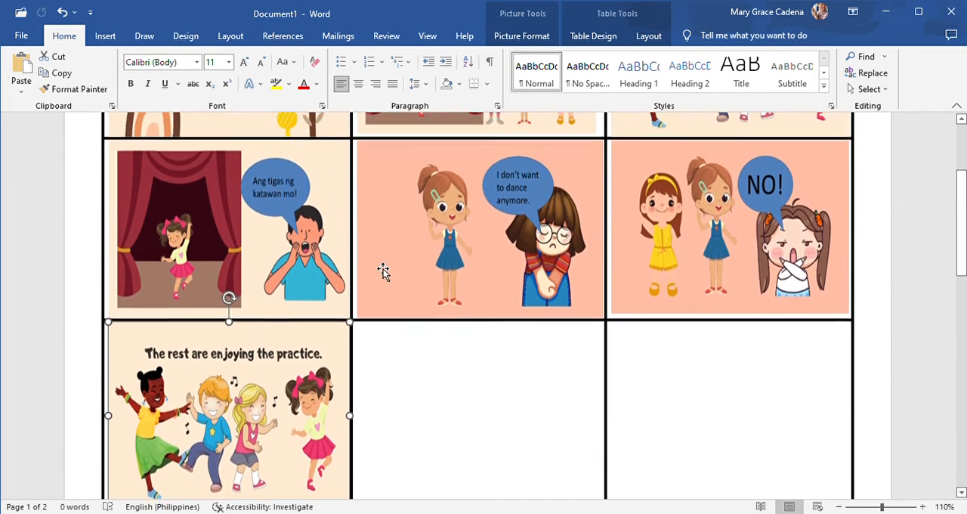
{"action": "scroll", "coordinate": [381, 279], "scroll_direction": "up", "scroll_amount": 2, "text": "ctrl"}
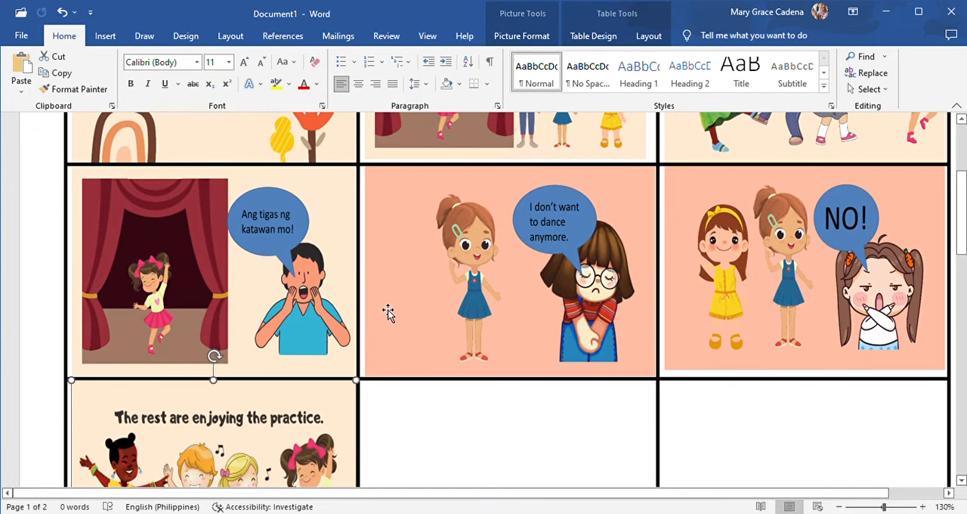
{"action": "left_click", "coordinate": [840, 507]}
{"action": "left_click", "coordinate": [839, 507]}
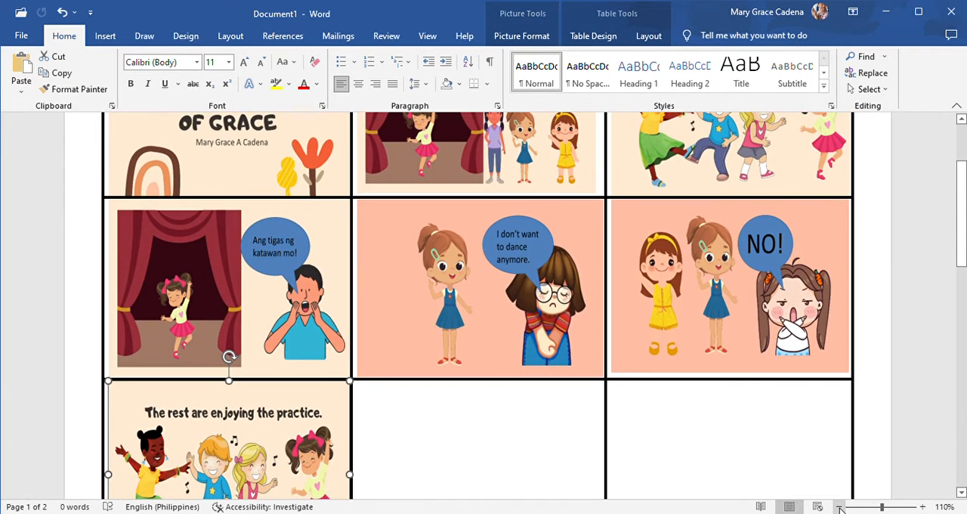
{"action": "left_click", "coordinate": [840, 507]}
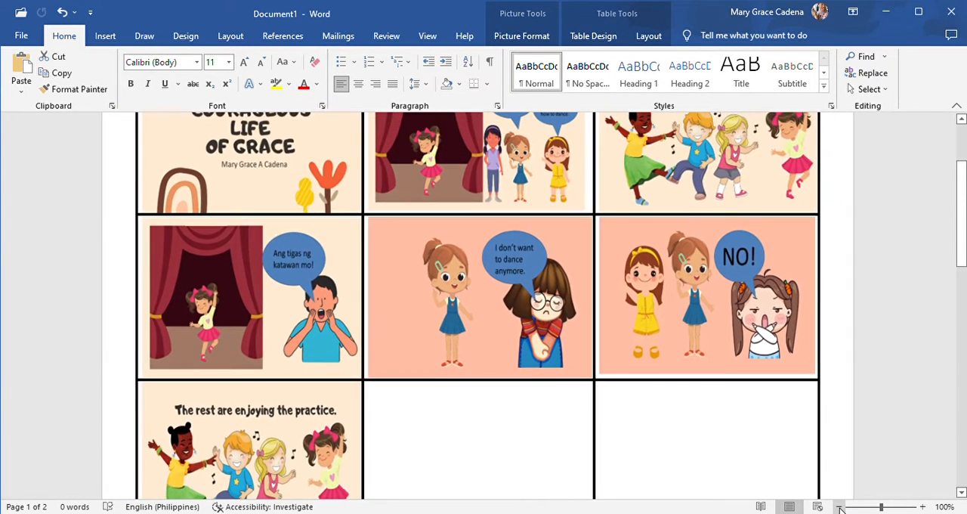
{"action": "scroll", "coordinate": [554, 480], "scroll_direction": "down", "scroll_amount": 3}
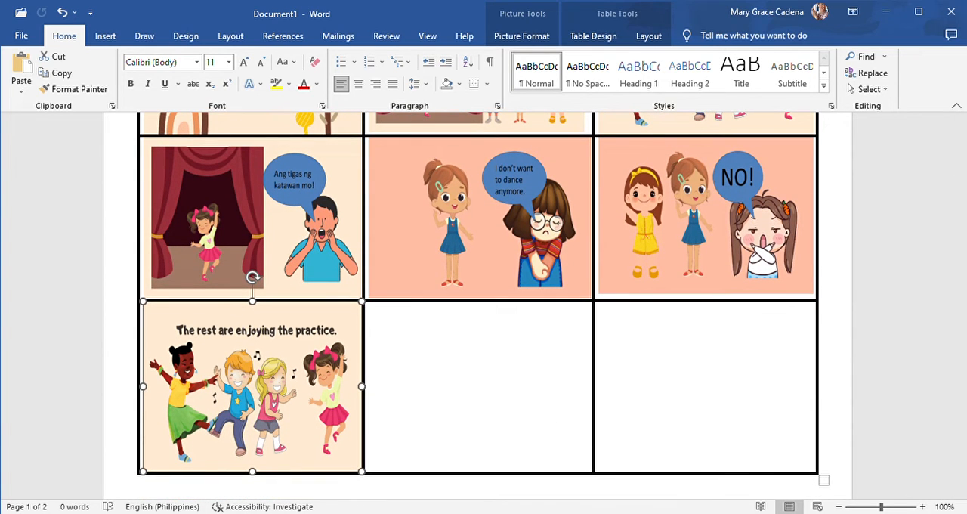
{"action": "key", "text": "alt+Tab"}
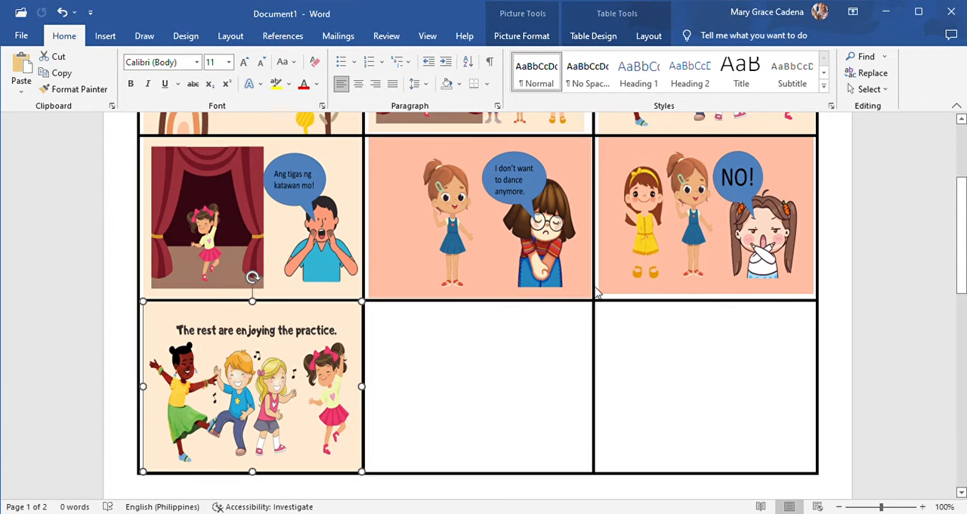
{"action": "left_click", "coordinate": [403, 316]}
{"action": "key", "text": "ctrl+v"}
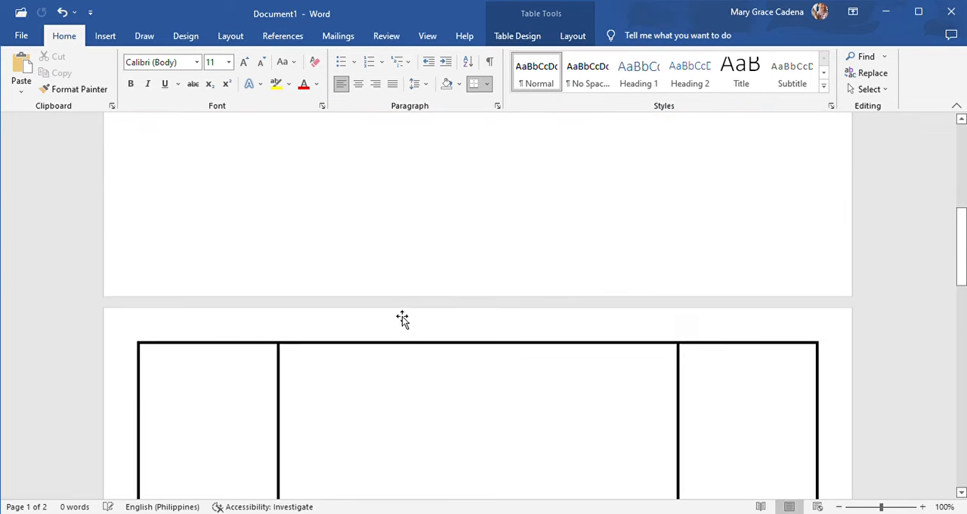
{"action": "left_click", "coordinate": [323, 183]}
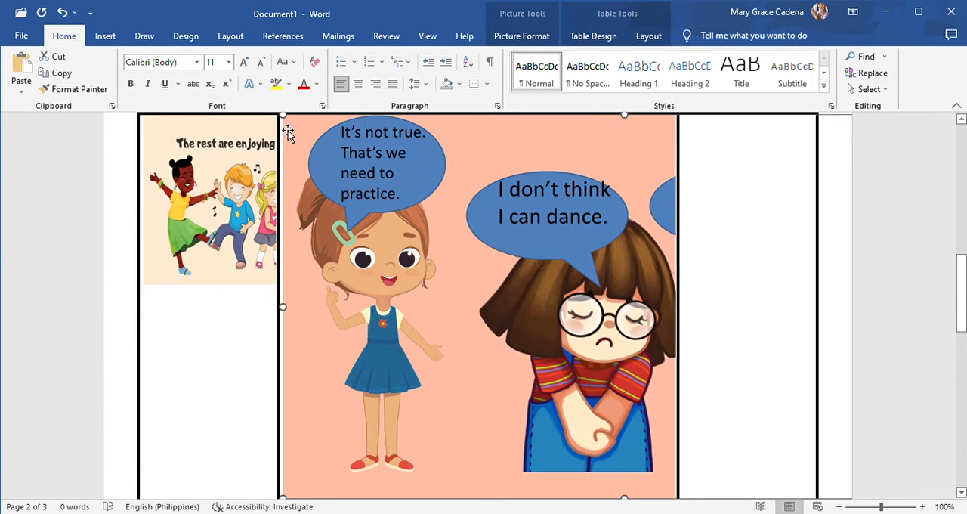
- Shrink the "I don't think I can dance." picture to the neighbouring picture's height, and narrow it to the middle column's width
{"action": "left_click_drag", "start_coordinate": [284, 117], "coordinate": [321, 162]}
{"action": "left_click_drag", "start_coordinate": [442, 283], "coordinate": [539, 398]}
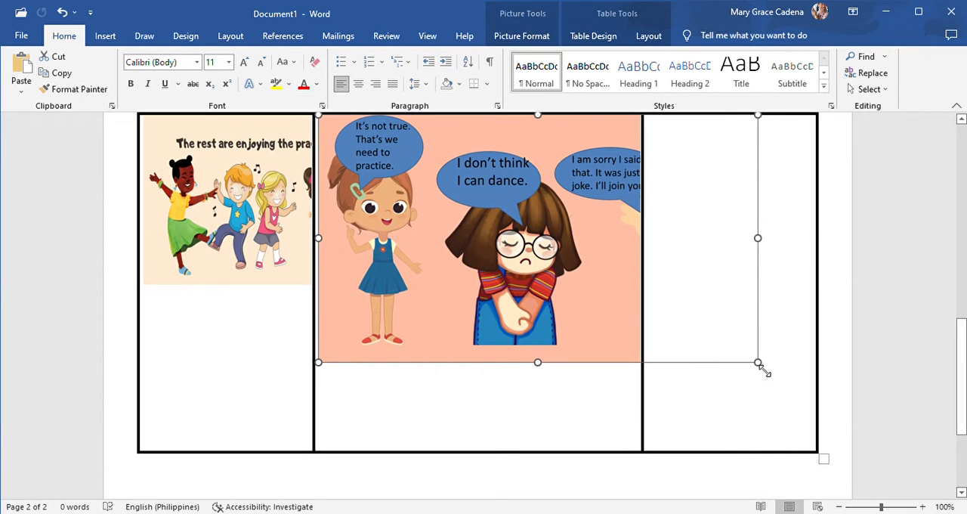
{"action": "left_click_drag", "start_coordinate": [759, 364], "coordinate": [574, 294]}
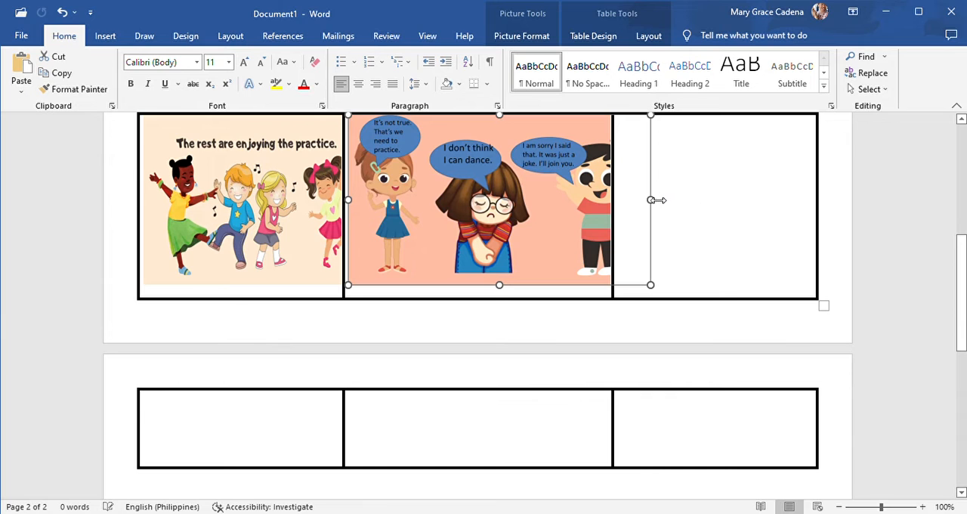
{"action": "left_click_drag", "start_coordinate": [656, 199], "coordinate": [583, 216]}
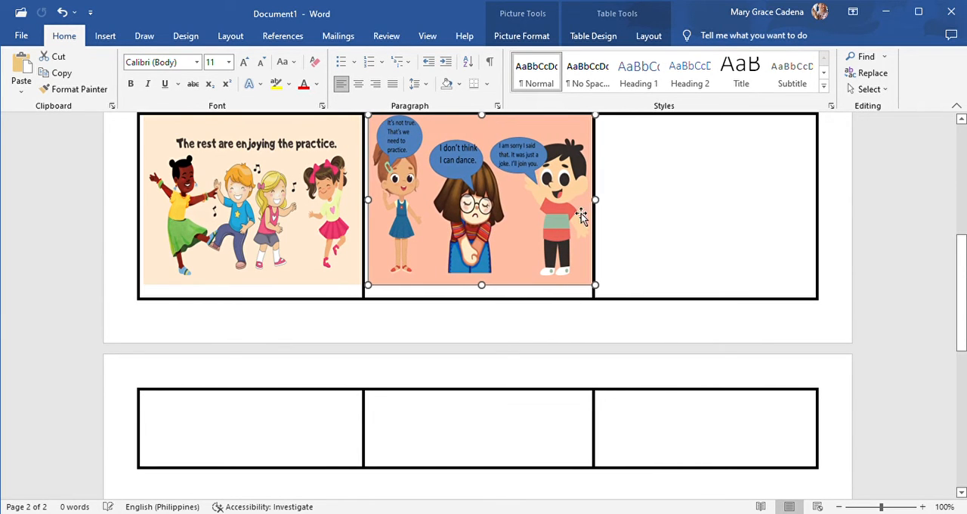
- Delete the leftover empty lines in the last row's cells that push the row onto the second page
{"action": "left_click", "coordinate": [420, 421]}
{"action": "key", "text": "BackSpace"}
{"action": "key", "text": "BackSpace"}
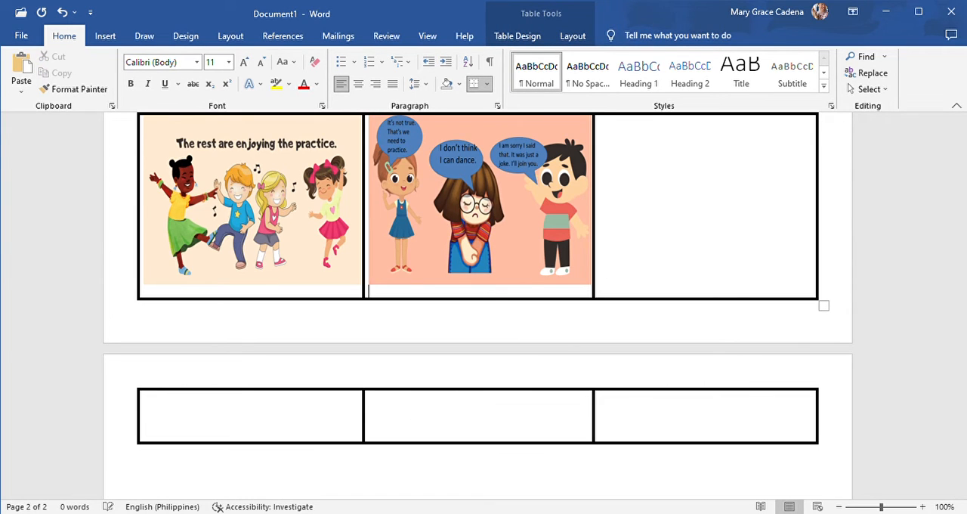
{"action": "key", "text": "BackSpace"}
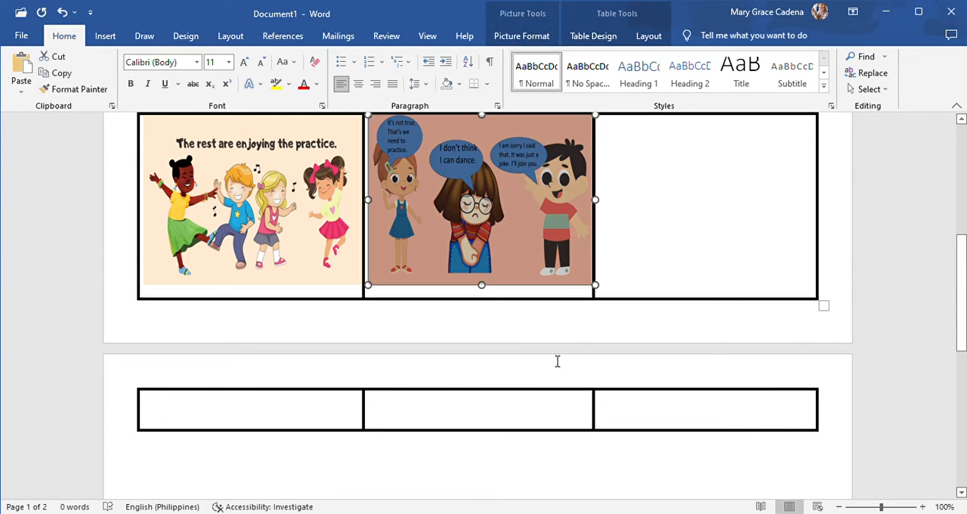
{"action": "left_click", "coordinate": [550, 305]}
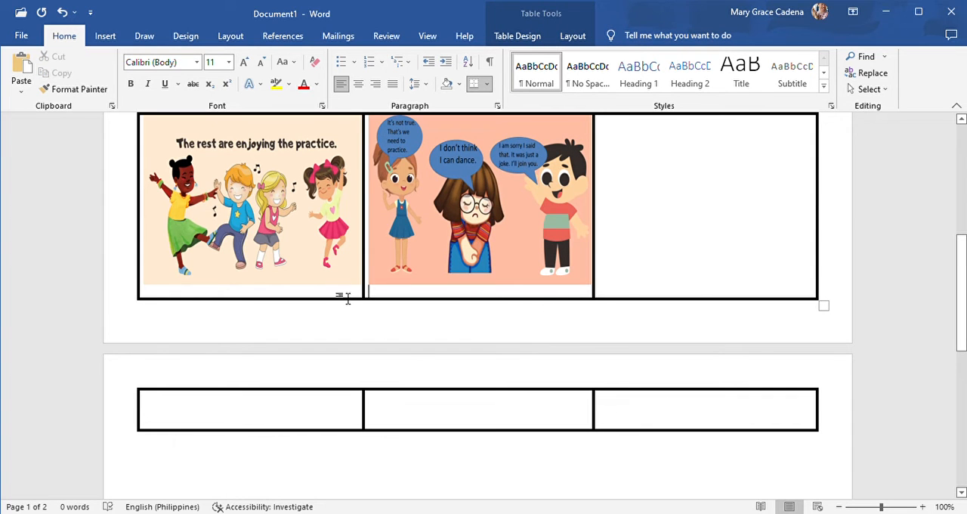
{"action": "key", "text": "BackSpace"}
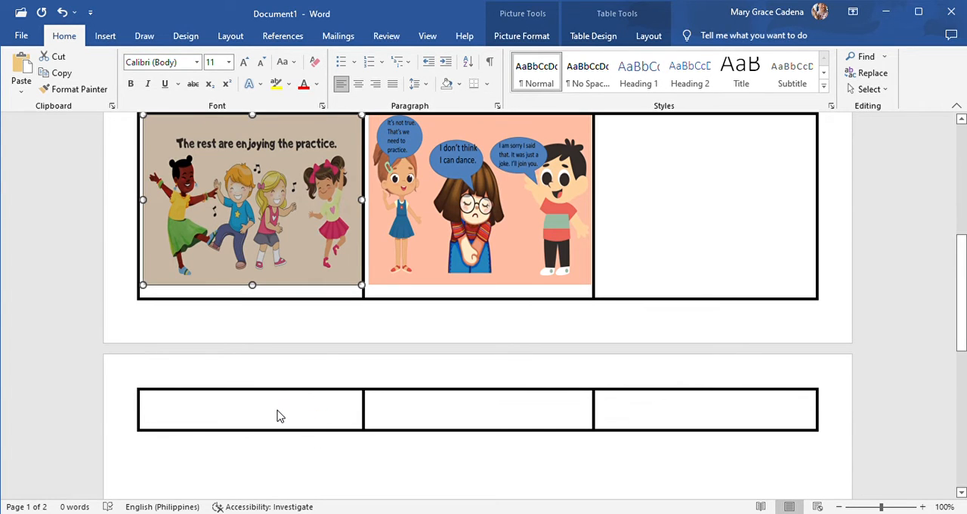
{"action": "left_click", "coordinate": [398, 422]}
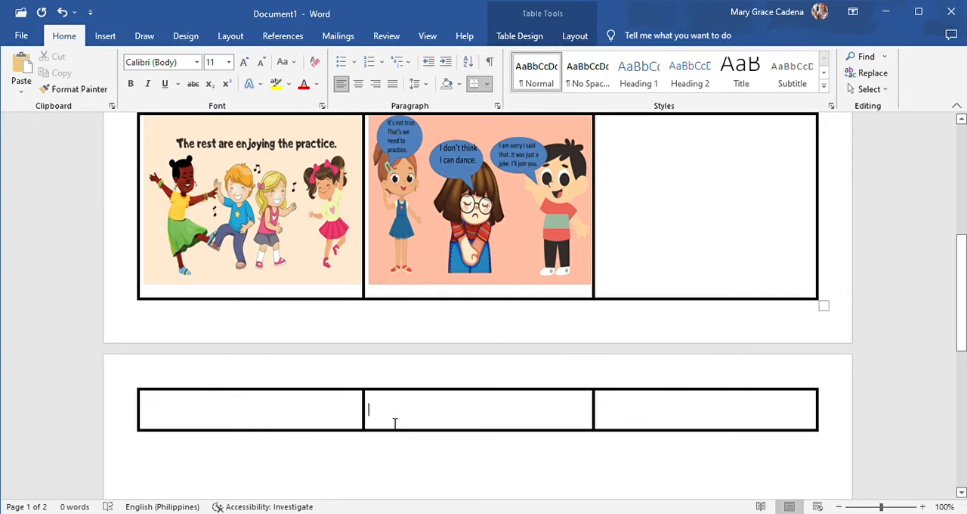
{"action": "key", "text": "ctrl+z"}
{"action": "key", "text": "ctrl+z"}
{"action": "key", "text": "ctrl+z"}
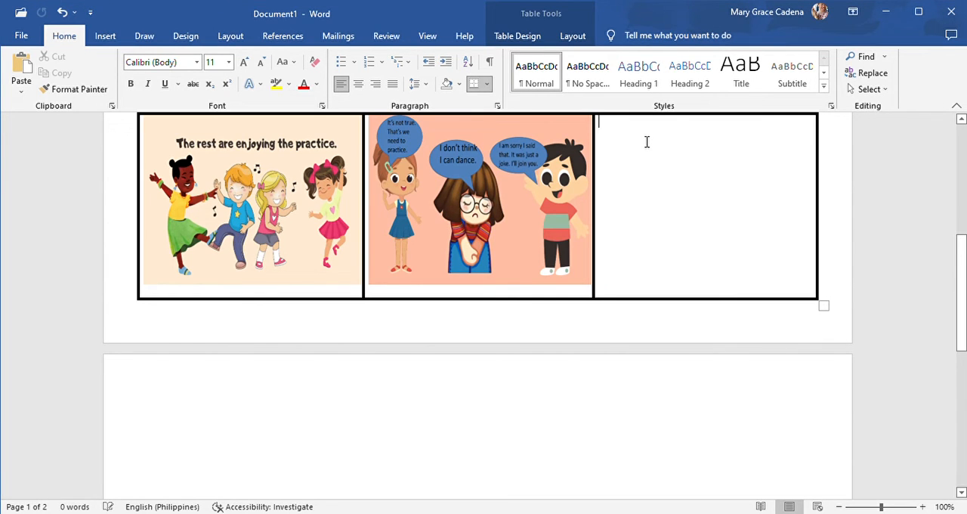
- Paste the copied stage dance picture into the last cell of the last row, and shrink and narrow it to fit
{"action": "key", "text": "ctrl+v"}
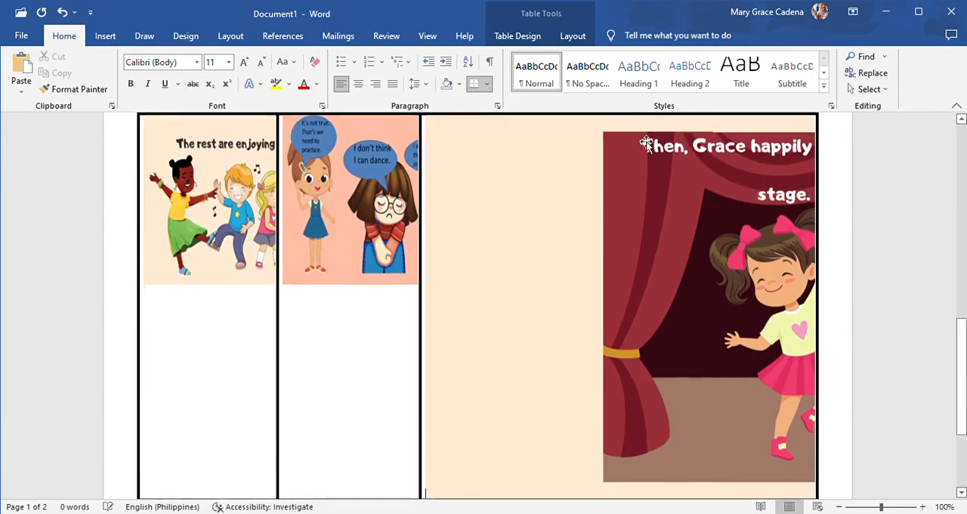
{"action": "left_click", "coordinate": [514, 260]}
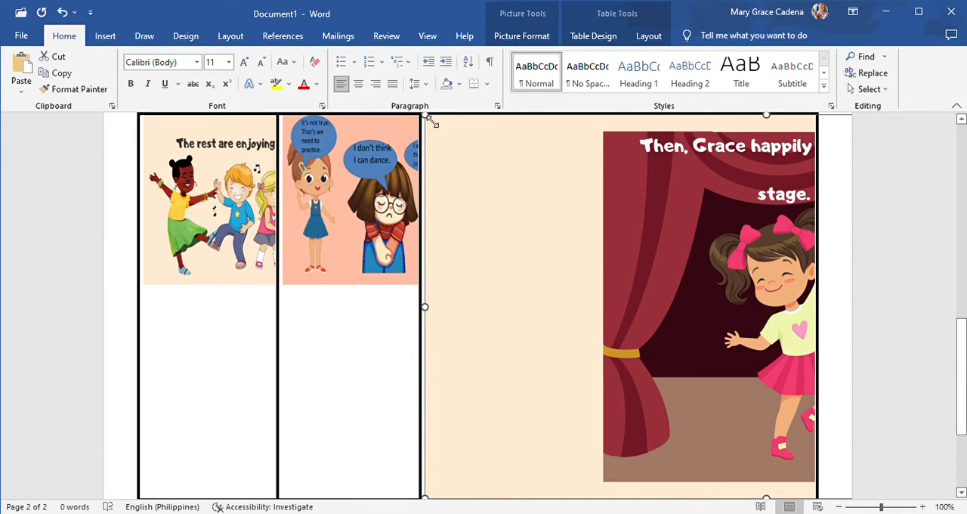
{"action": "left_click_drag", "start_coordinate": [428, 120], "coordinate": [799, 369]}
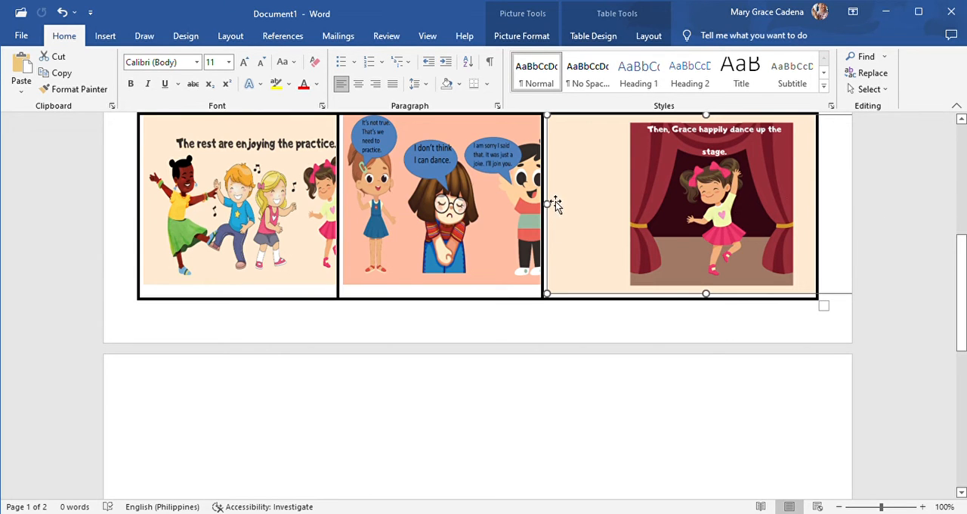
{"action": "left_click_drag", "start_coordinate": [550, 204], "coordinate": [650, 225]}
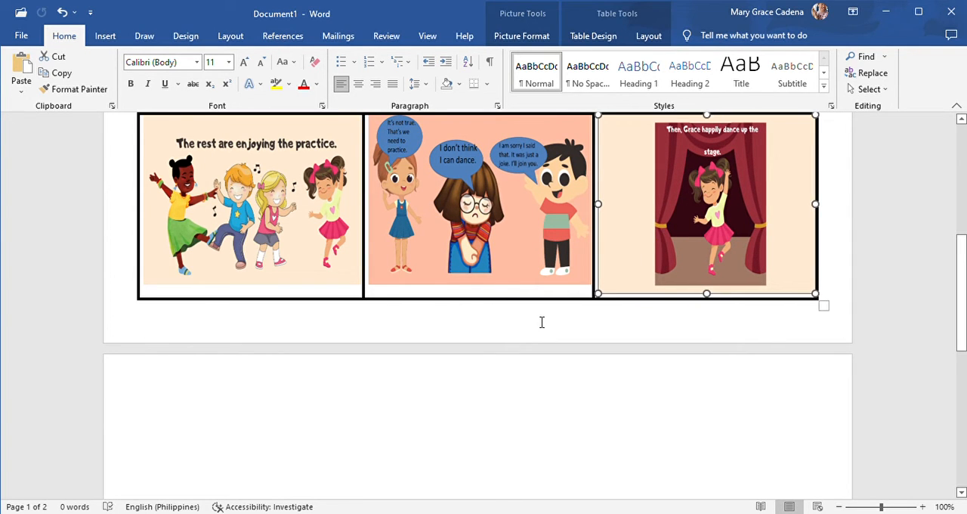
- Remove the leftover empty lines beneath the last row's pictures, and shorten the stage dance picture to its neighbours' height
{"action": "left_click", "coordinate": [525, 285]}
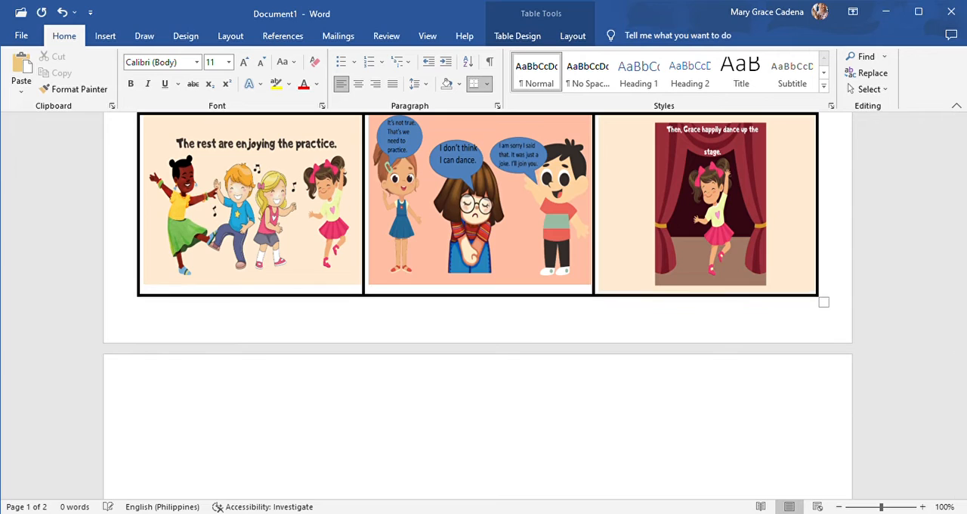
{"action": "left_click", "coordinate": [725, 294]}
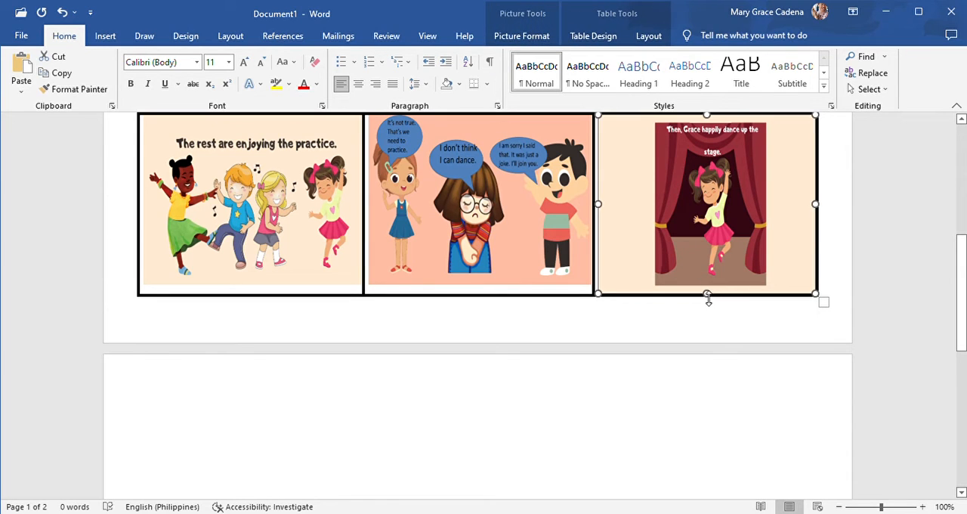
{"action": "left_click_drag", "start_coordinate": [707, 300], "coordinate": [711, 293]}
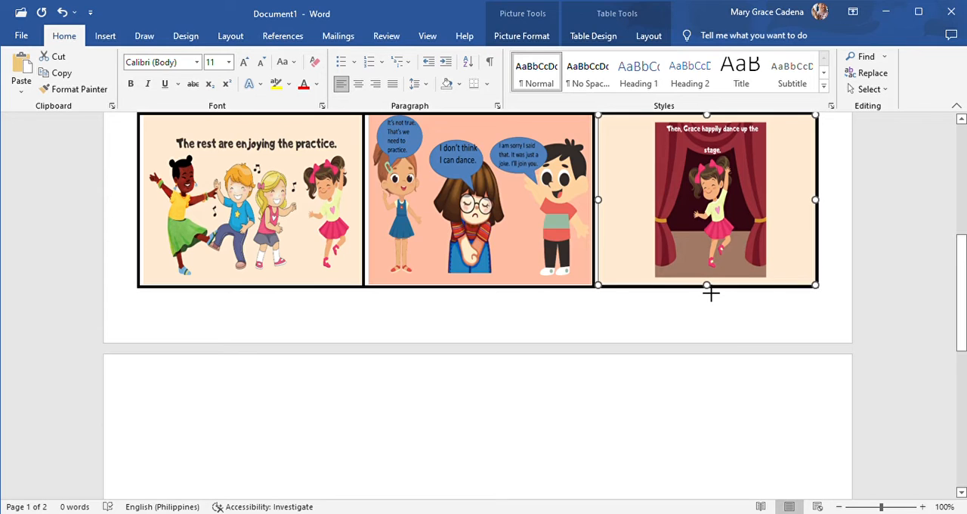
- Remove the blank second page after the table
{"action": "left_click", "coordinate": [605, 315]}
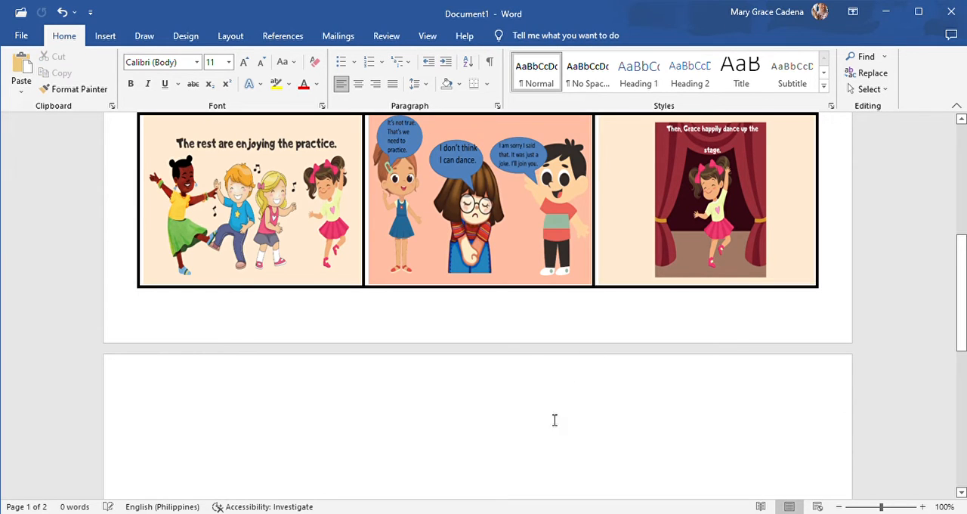
{"action": "left_click", "coordinate": [504, 443]}
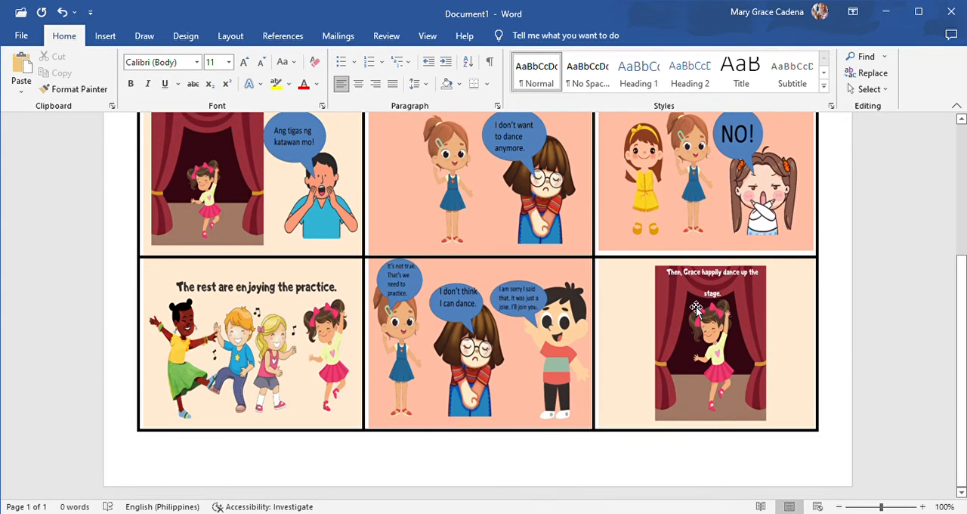
- Start saving the finished picture-table document under the Save As options, with the Downloads folder as its location
{"action": "scroll", "coordinate": [696, 310], "scroll_direction": "up", "scroll_amount": 3}
{"action": "scroll", "coordinate": [696, 310], "scroll_direction": "up", "scroll_amount": 2}
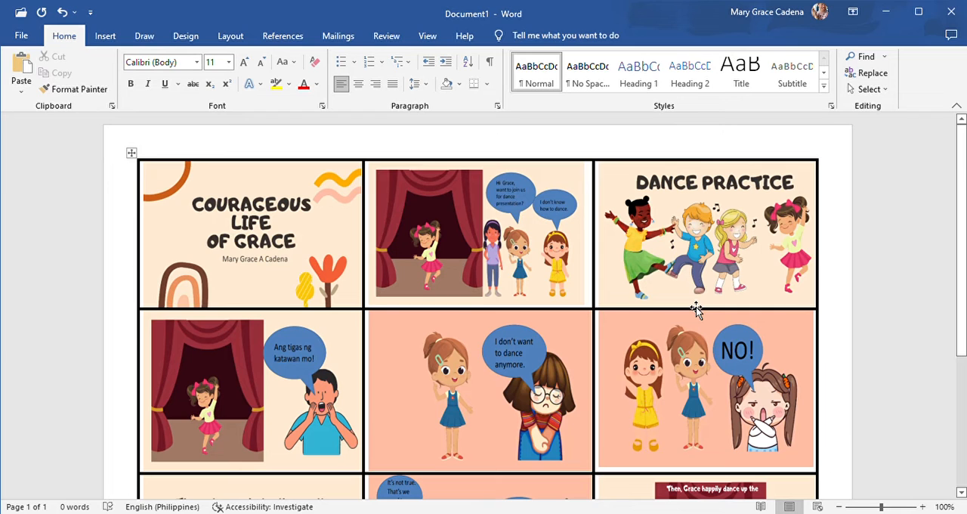
{"action": "left_click", "coordinate": [22, 37]}
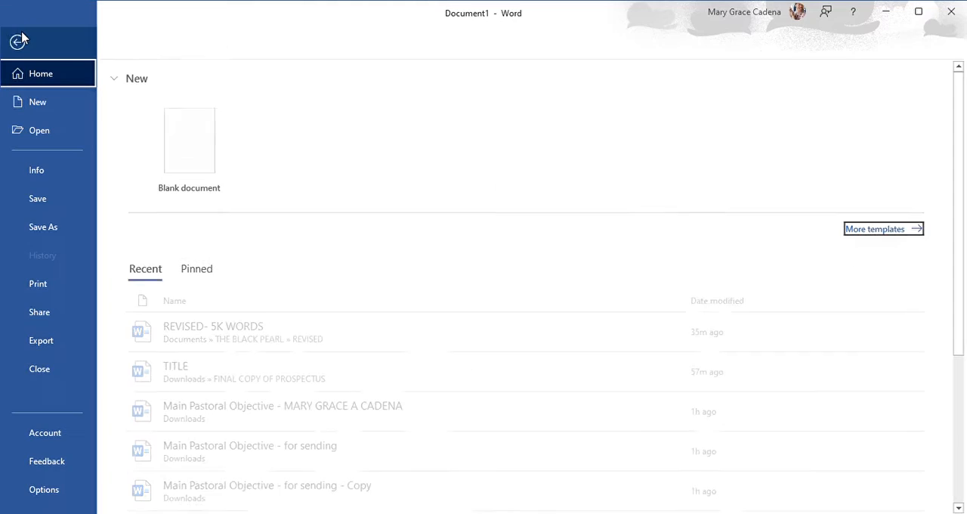
{"action": "left_click", "coordinate": [46, 228]}
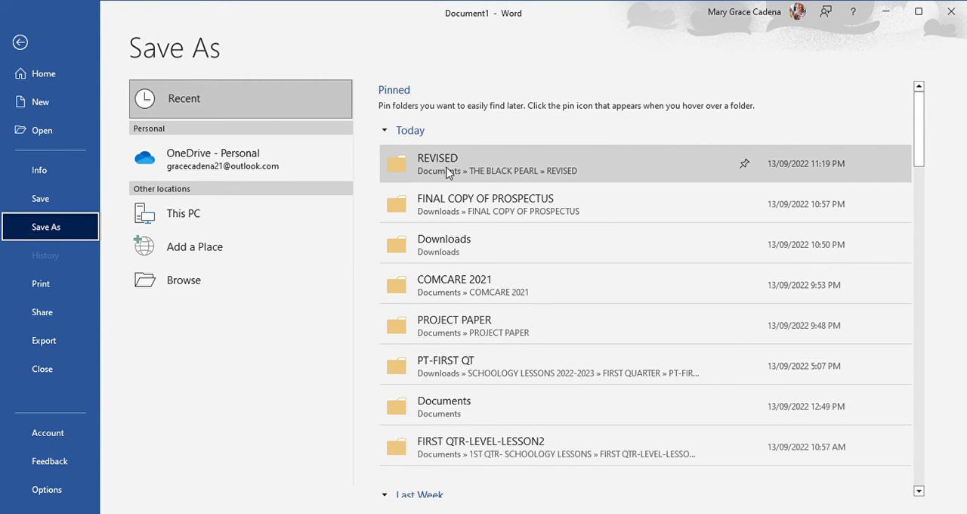
{"action": "left_click", "coordinate": [454, 256]}
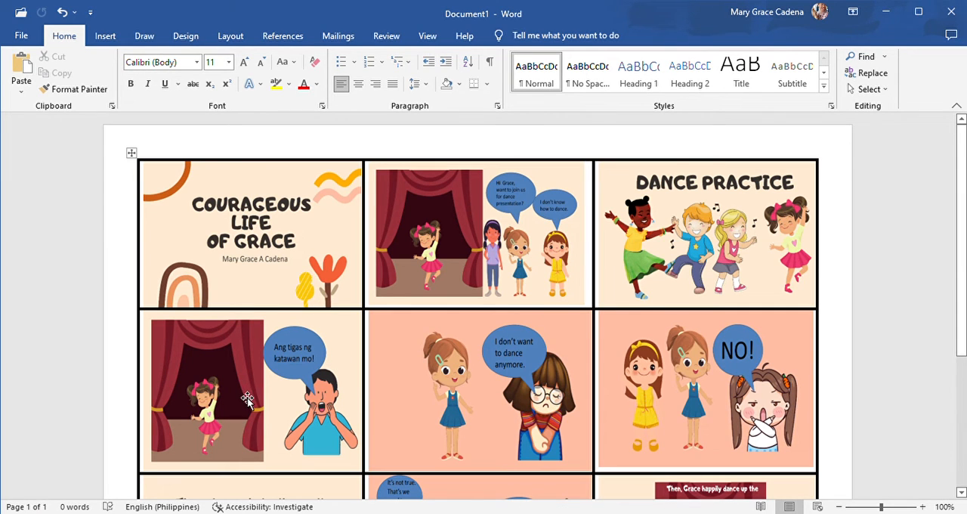
- Set the document zoom to 70% and review the complete picture table on its single page
{"action": "scroll", "coordinate": [247, 398], "scroll_direction": "down", "scroll_amount": 2}
{"action": "scroll", "coordinate": [247, 398], "scroll_direction": "up", "scroll_amount": 1}
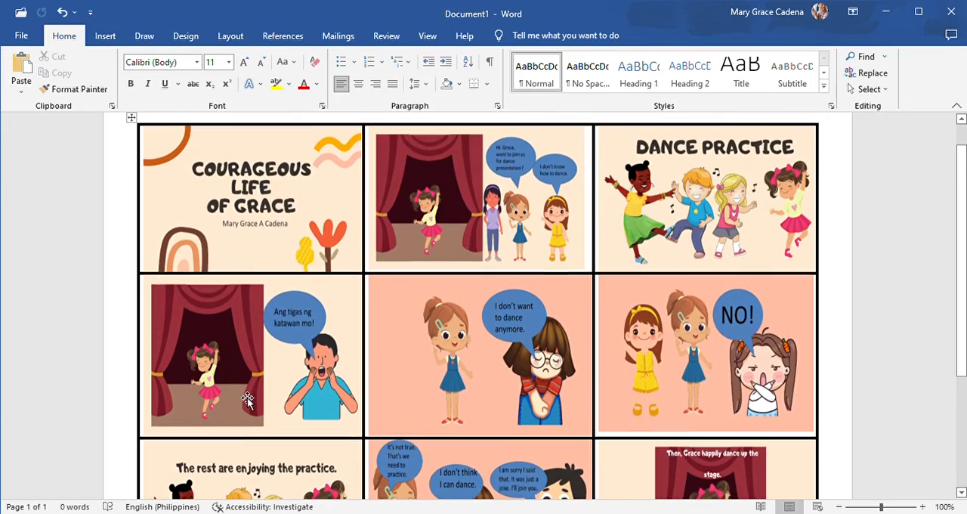
{"action": "left_click", "coordinate": [840, 507]}
{"action": "left_click", "coordinate": [841, 507]}
{"action": "left_click", "coordinate": [839, 507]}
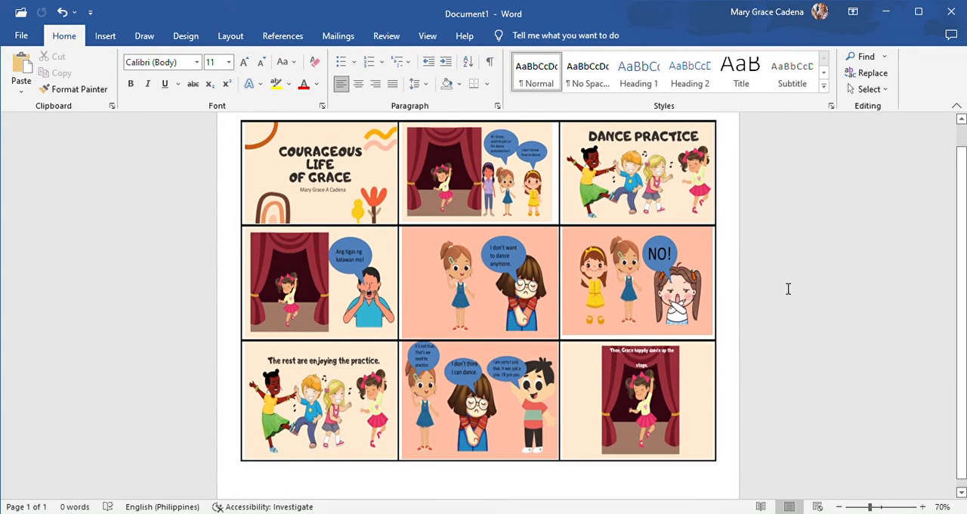
{"action": "scroll", "coordinate": [787, 281], "scroll_direction": "up", "scroll_amount": 1}
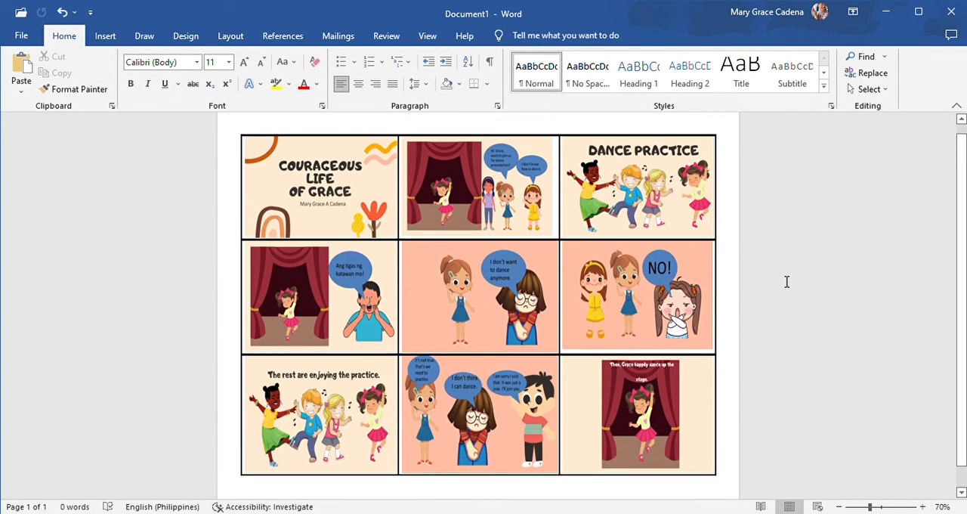